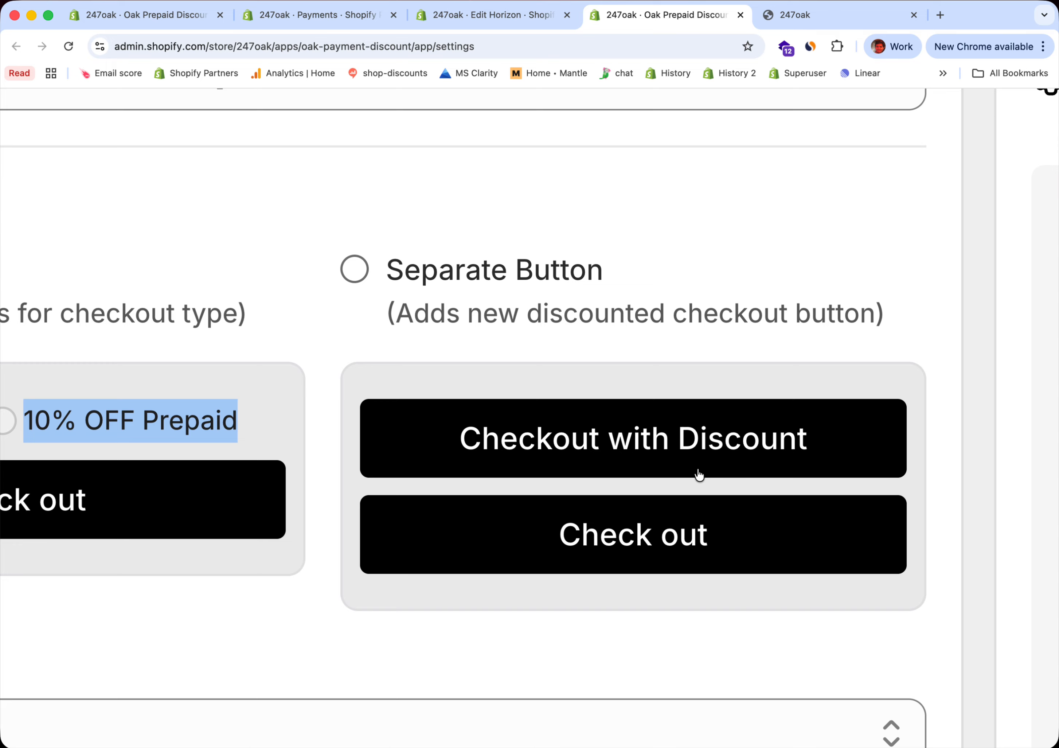
# Step: Compare the Radio Selection and Separate Button previews under Button Type in the checkout button settings
pyautogui.keyDown('ctrl'); pyautogui.scroll(-5, 692, 465); pyautogui.keyUp('ctrl')
pyautogui.hscroll(-5, 699, 474)
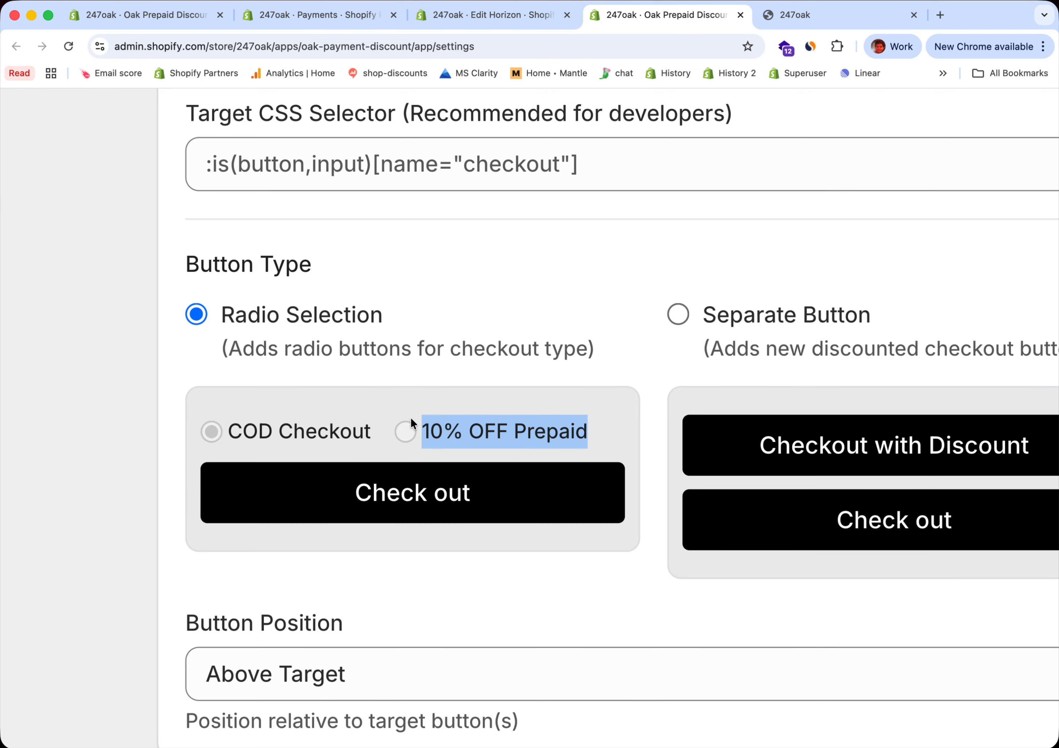
pyautogui.tripleClick(468, 443)
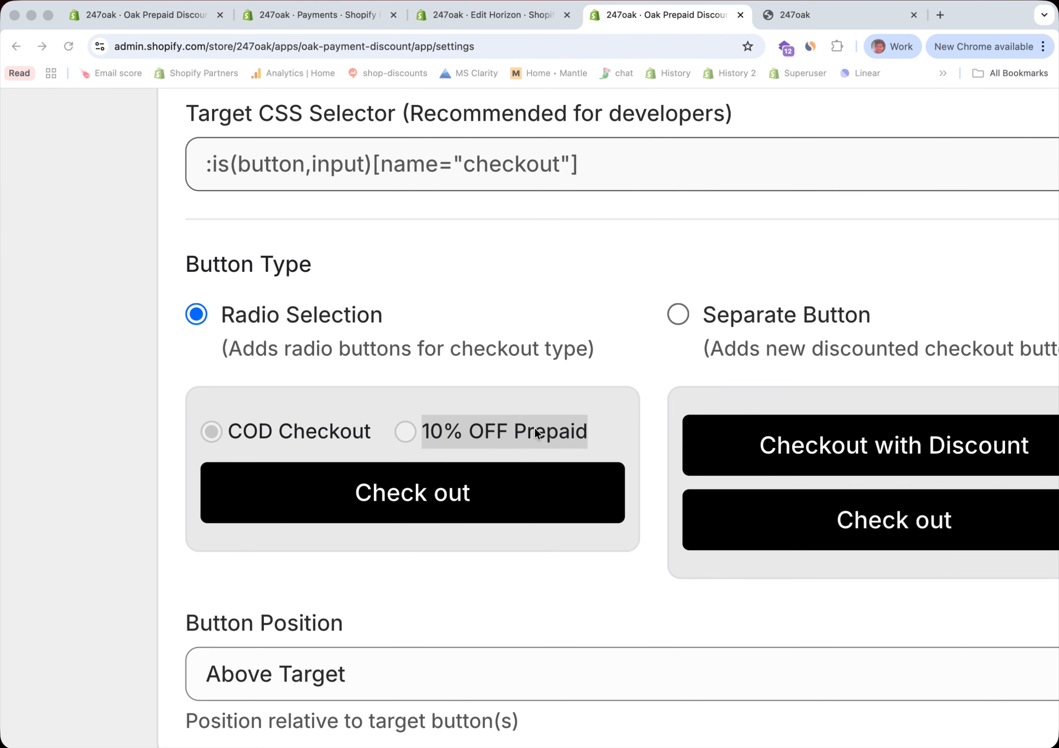
pyautogui.scroll(-3, 539, 433)
pyautogui.hscroll(1, 556, 433)
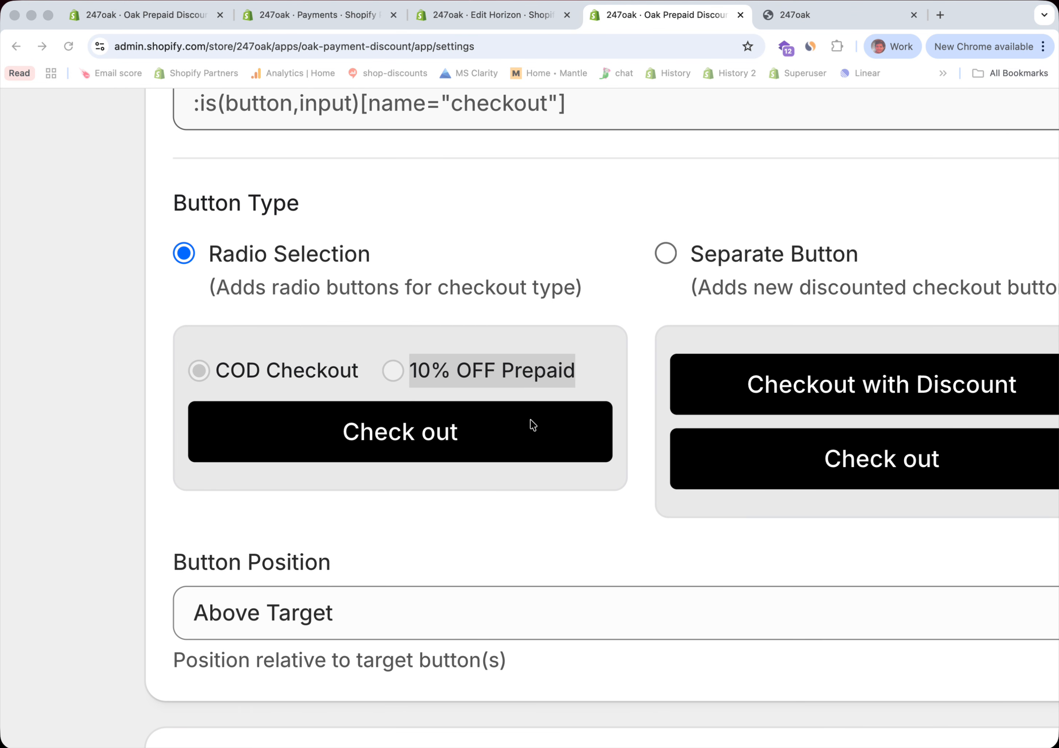
pyautogui.click(465, 357)
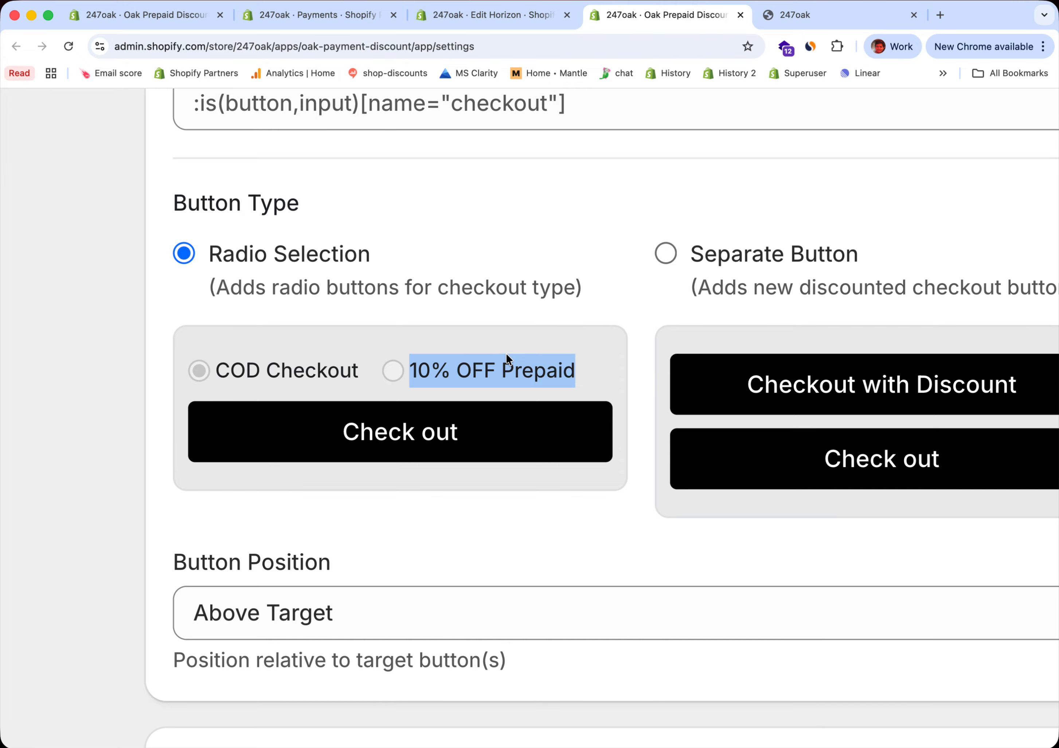
pyautogui.hscroll(2, 478, 372)
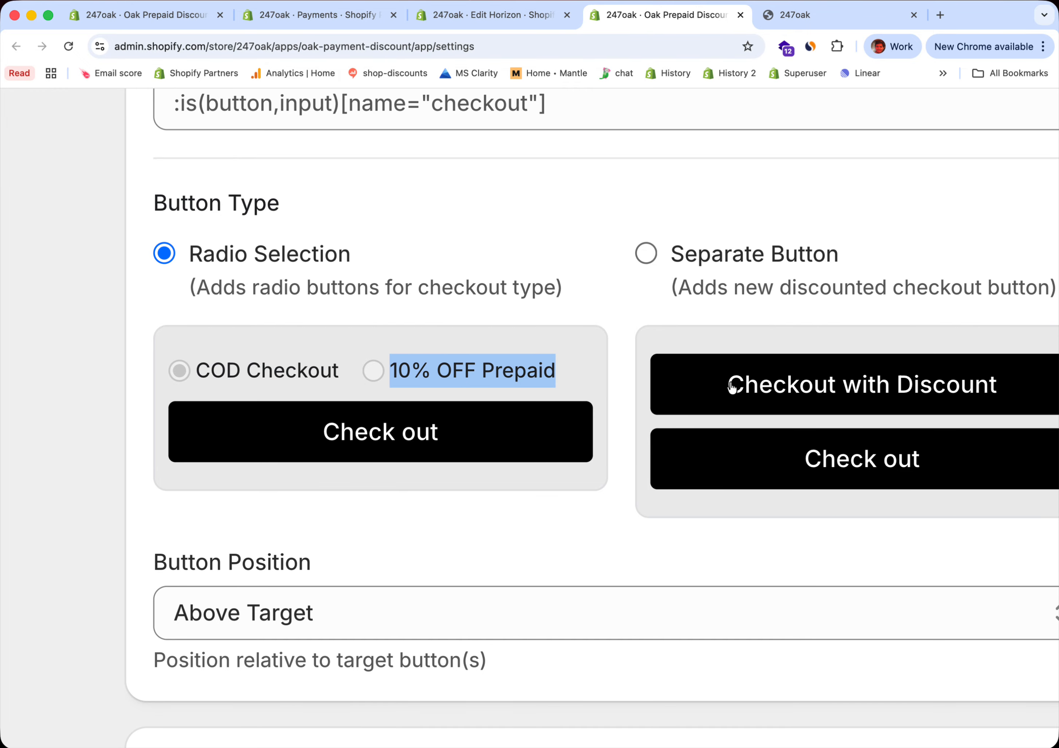
pyautogui.press('super+Tab')
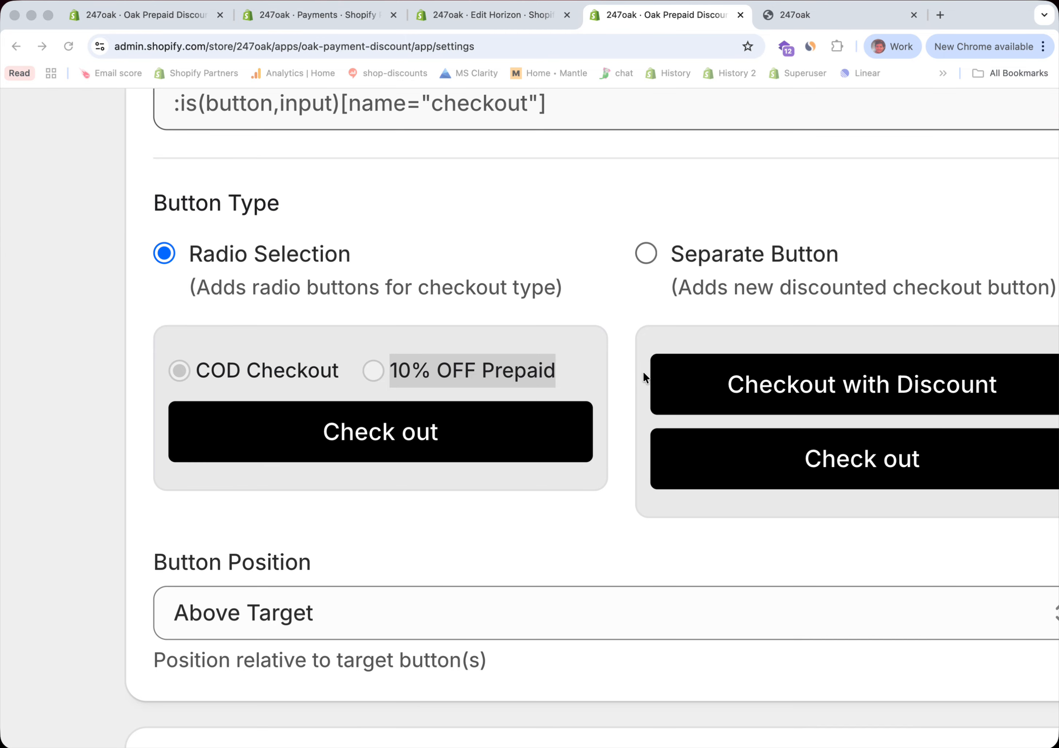
pyautogui.scroll(-1, 644, 373)
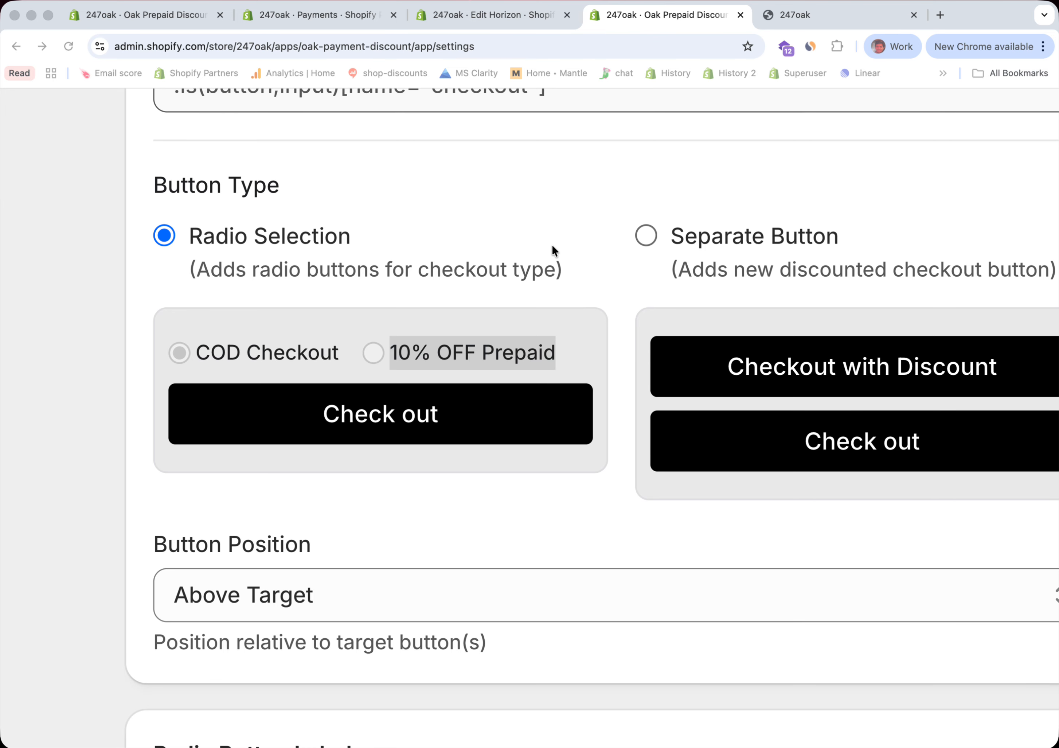
pyautogui.doubleClick(499, 351)
pyautogui.click(518, 246)
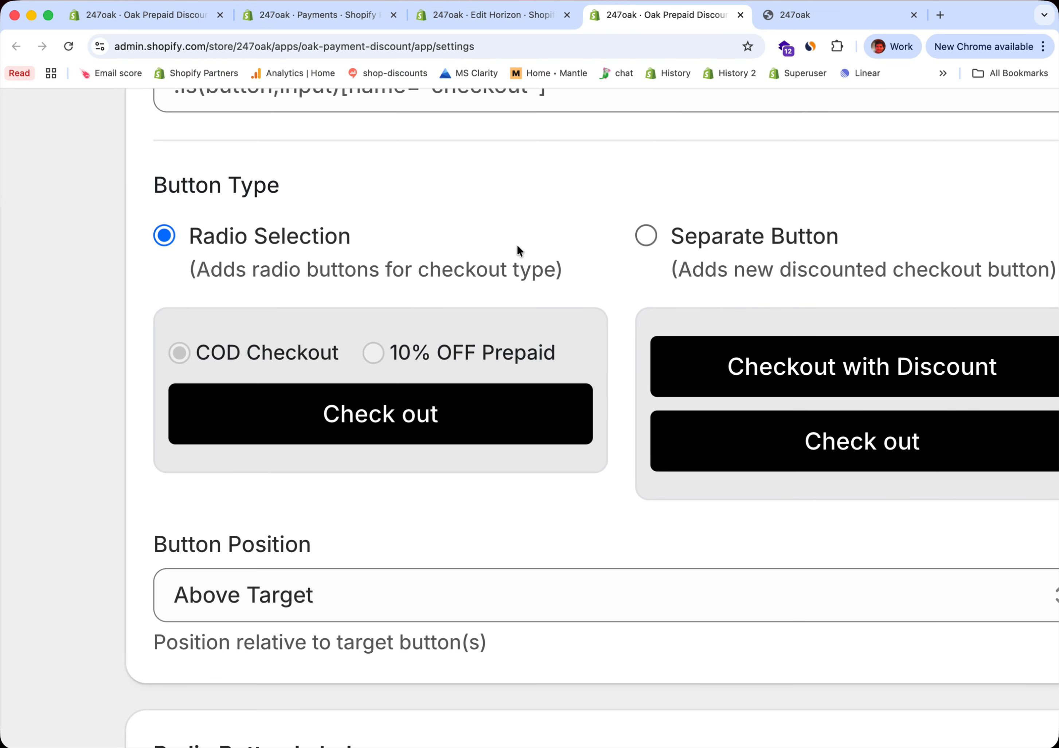
# Step: Start a new discount in Oak Prepaid Discount, titled "Prepaid Discount1" with a value of 5%
pyautogui.click(488, 19)
pyautogui.click(139, 10)
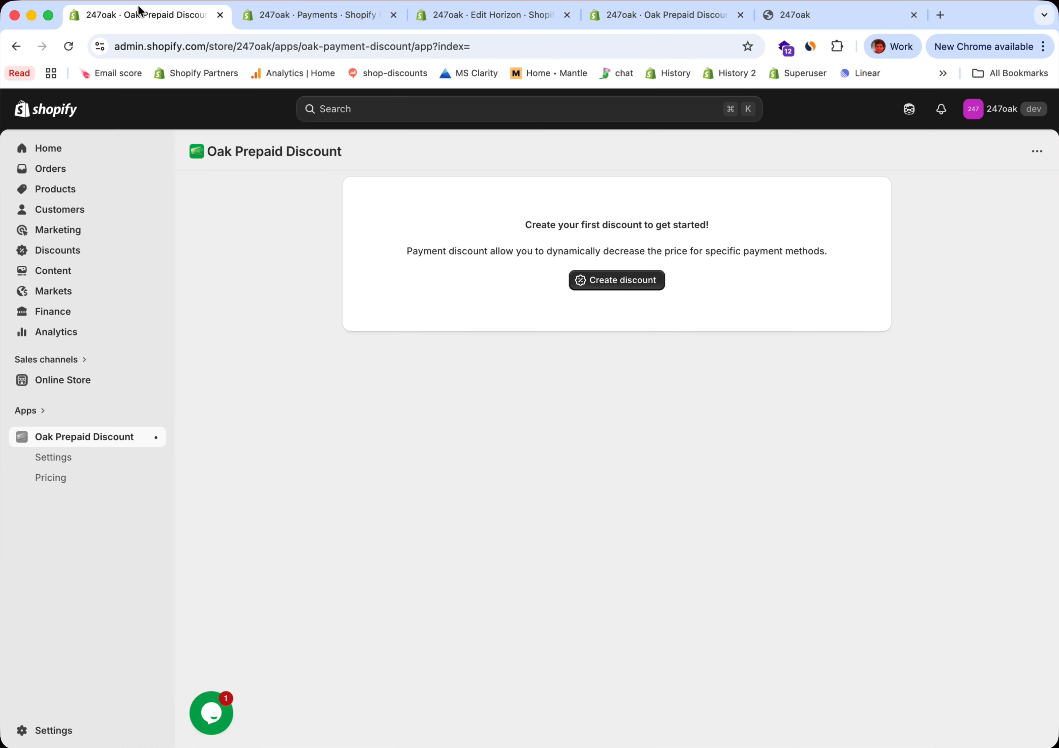
pyautogui.click(631, 284)
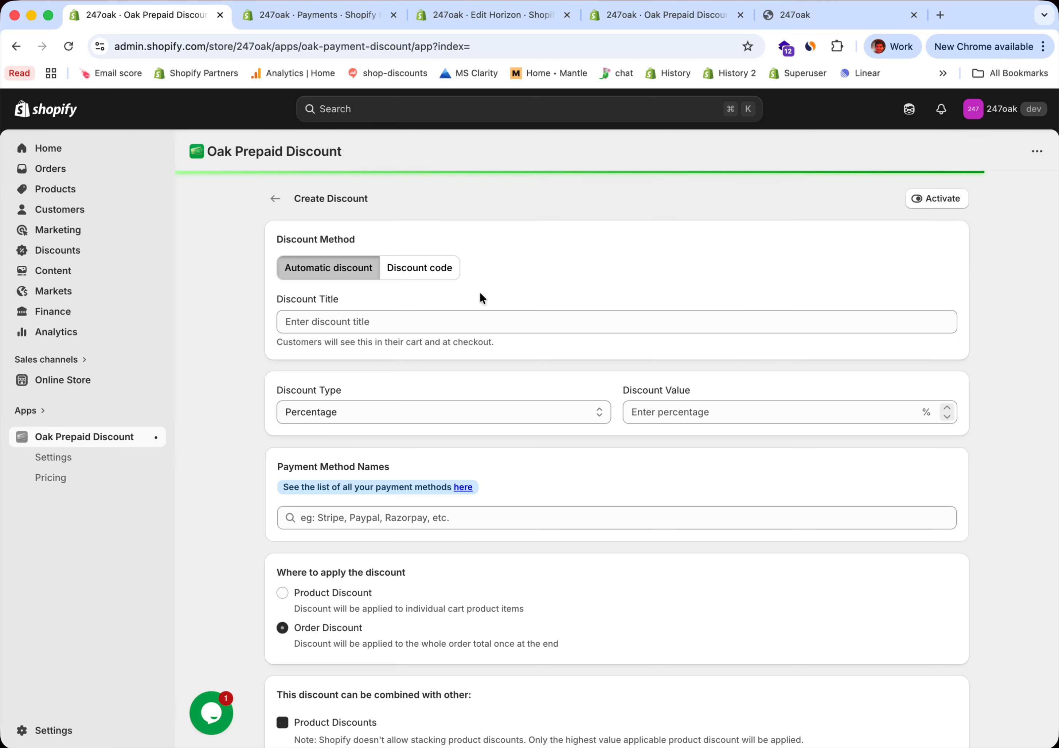
pyautogui.click(461, 316)
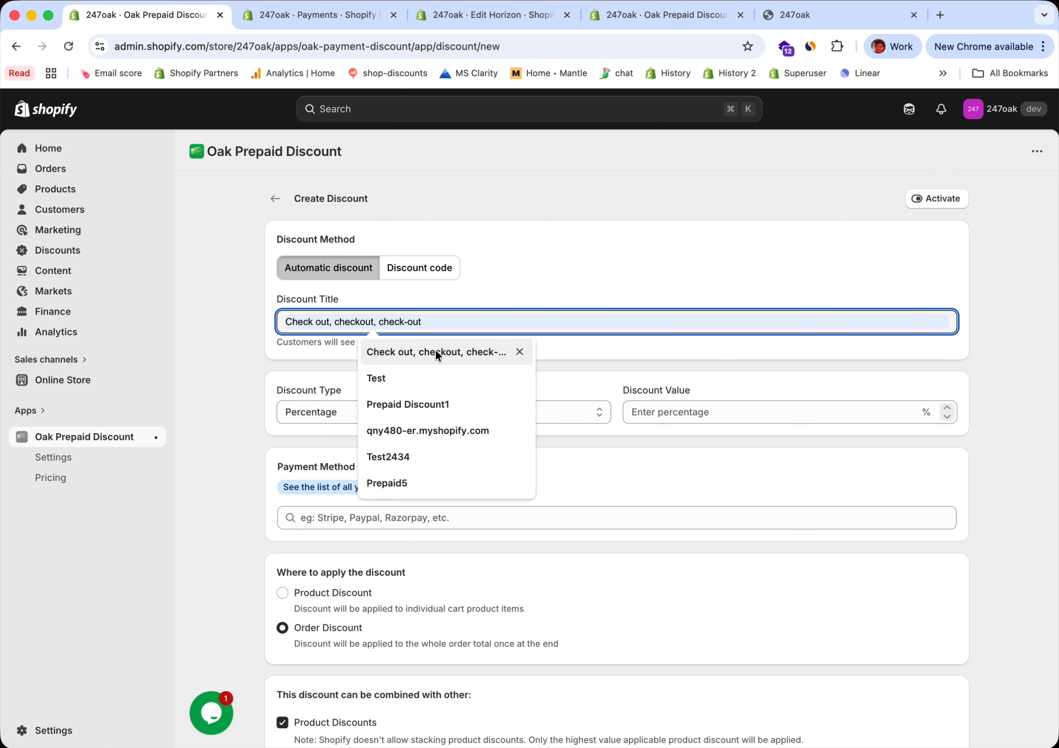
pyautogui.click(447, 404)
pyautogui.click(671, 405)
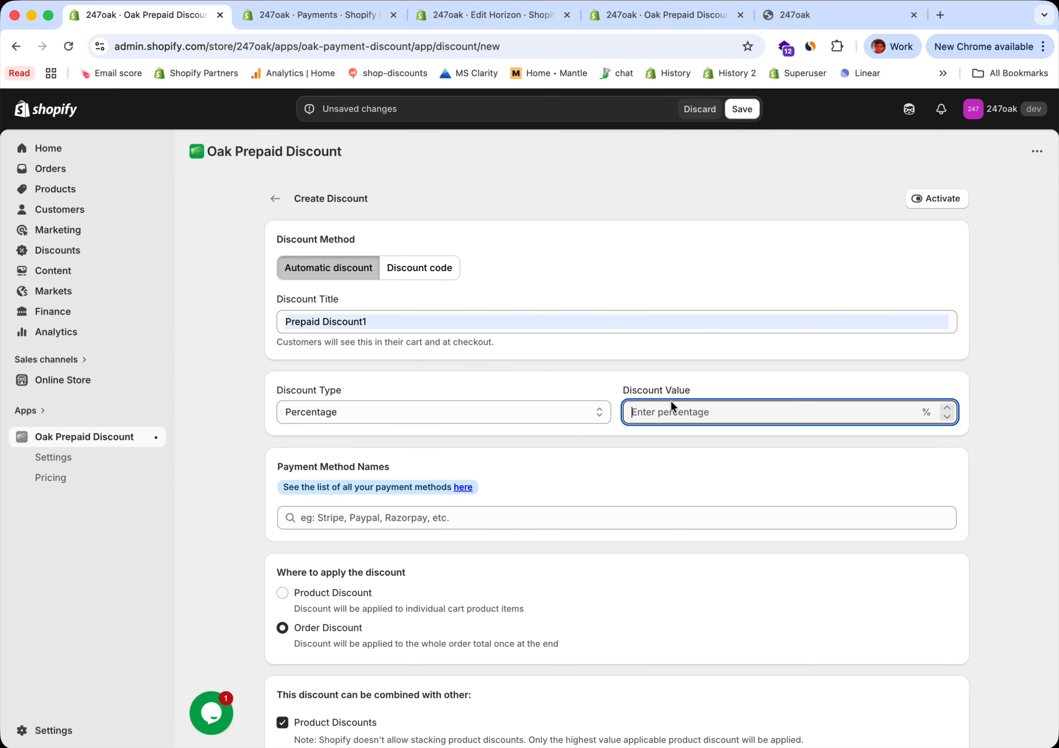
pyautogui.write('5')
pyautogui.click(548, 508)
pyautogui.click(266, 488)
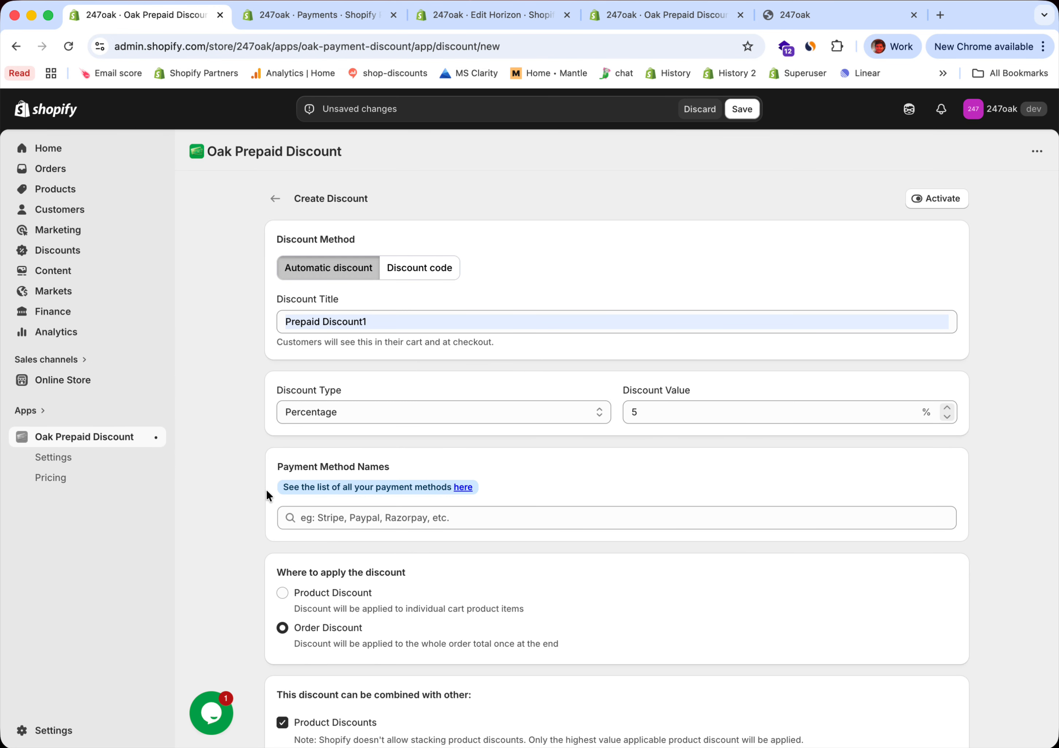
# Step: Open the store's list of payment methods from the Payment Method Names section and close the duplicate Payments page
pyautogui.scroll(-2, 268, 482)
pyautogui.tripleClick(321, 419)
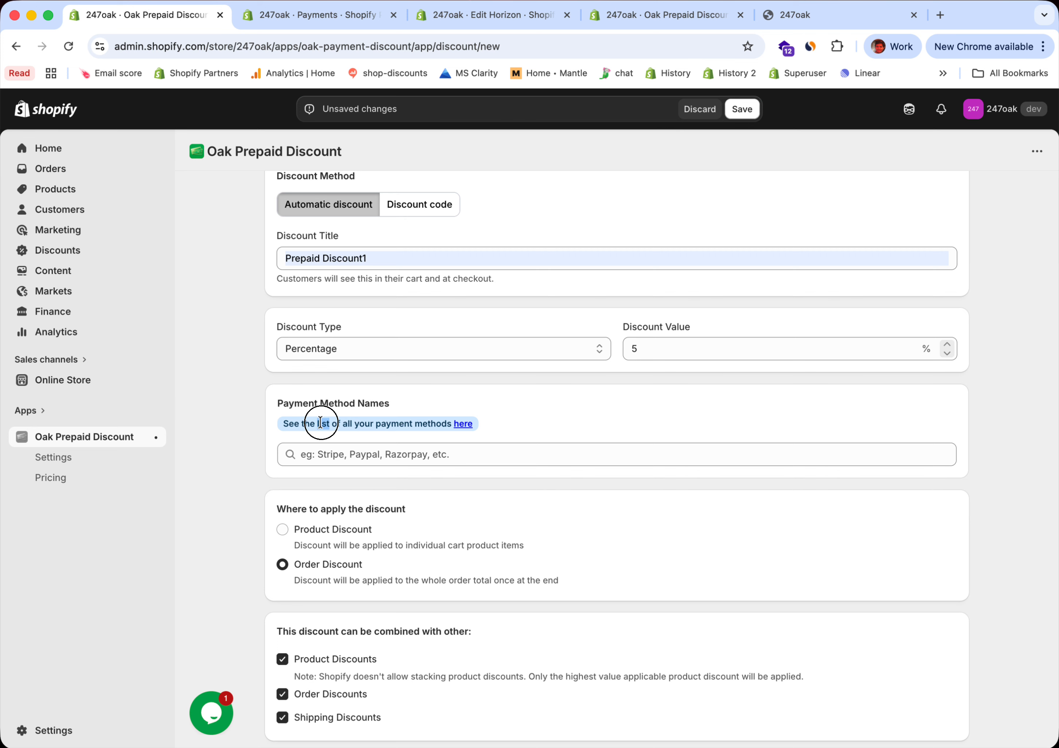
pyautogui.click(464, 426)
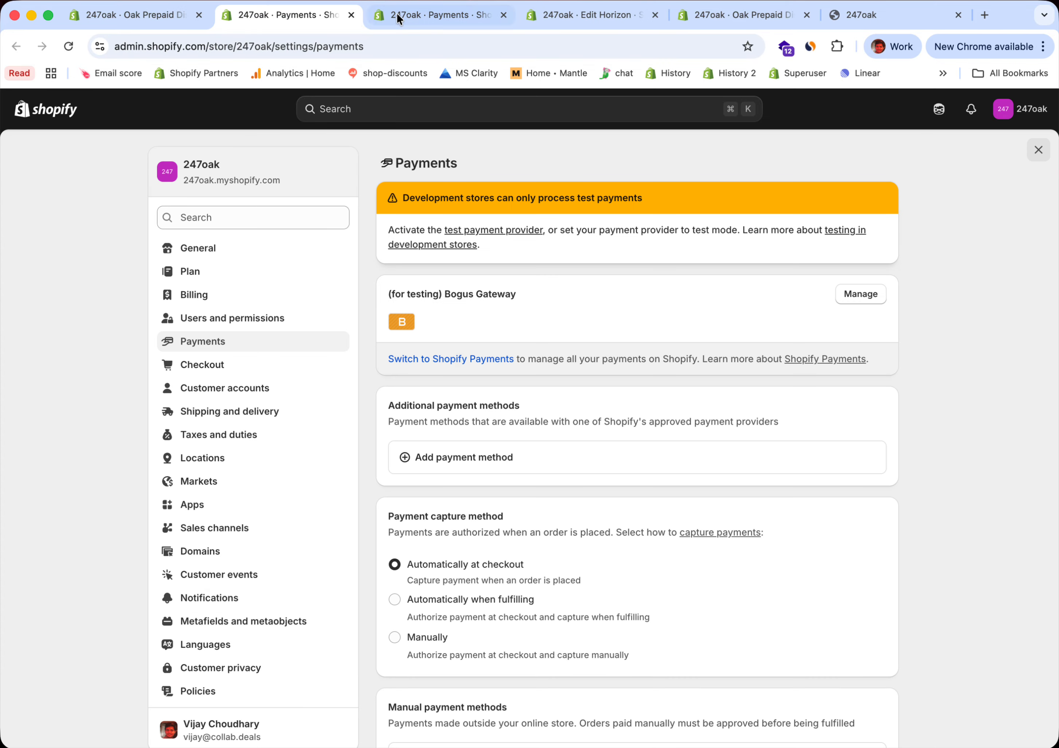
pyautogui.click(397, 14)
pyautogui.click(352, 15)
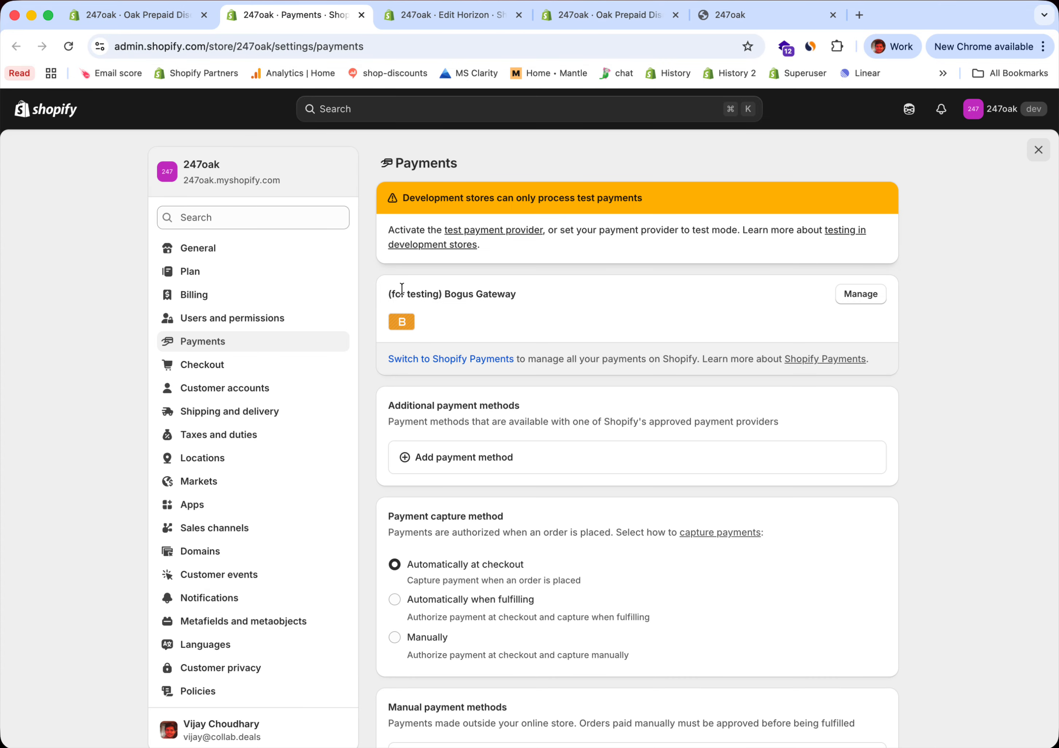
# Step: Copy the name "(for testing) Bogus Gateway" from the store's payment settings and add it to the discount's payment methods
pyautogui.tripleClick(433, 291)
pyautogui.moveTo(522, 291); pyautogui.dragTo(379, 291)
pyautogui.press('super+c')
pyautogui.click(145, 27)
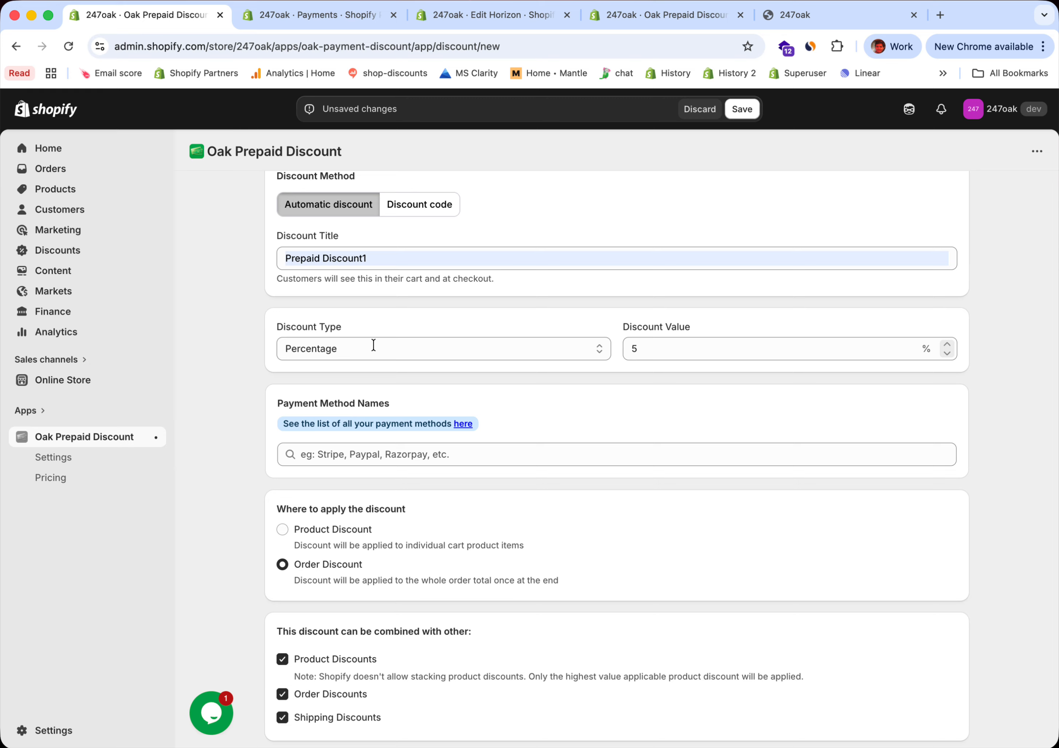
pyautogui.click(372, 461)
pyautogui.press('super+v')
pyautogui.press('Return')
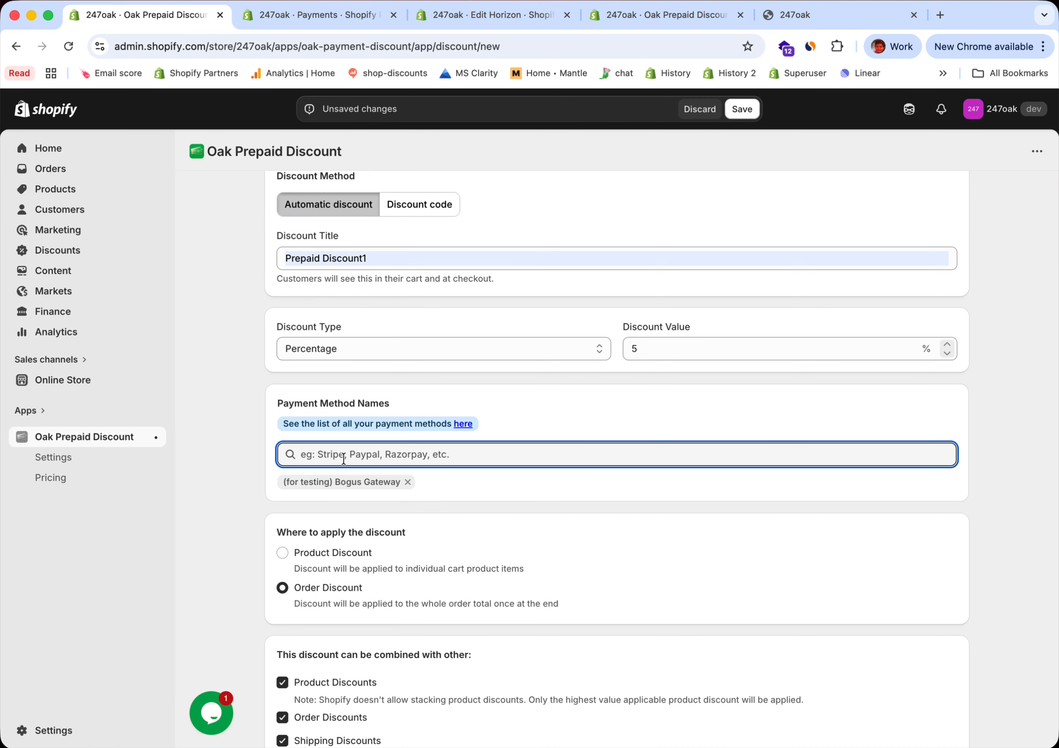
# Step: Look up the manual payment method's exact name in the store's payment settings and add "Bank Deposit" to the discount's payment methods
pyautogui.write('Bank')
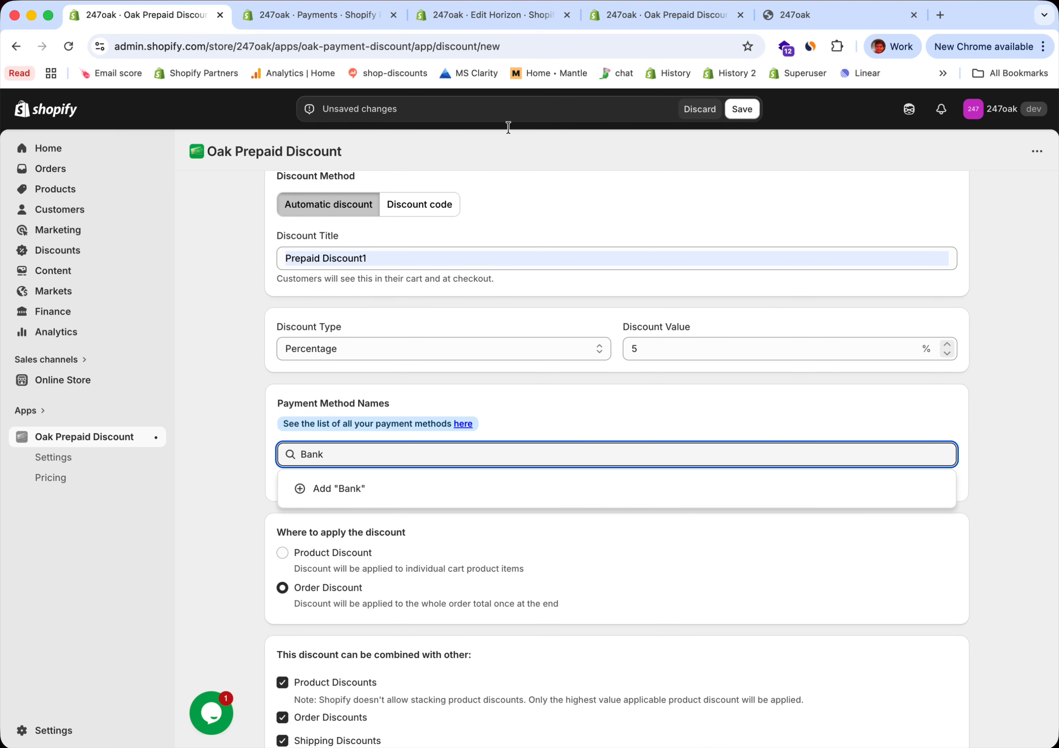
pyautogui.click(490, 16)
pyautogui.click(323, 15)
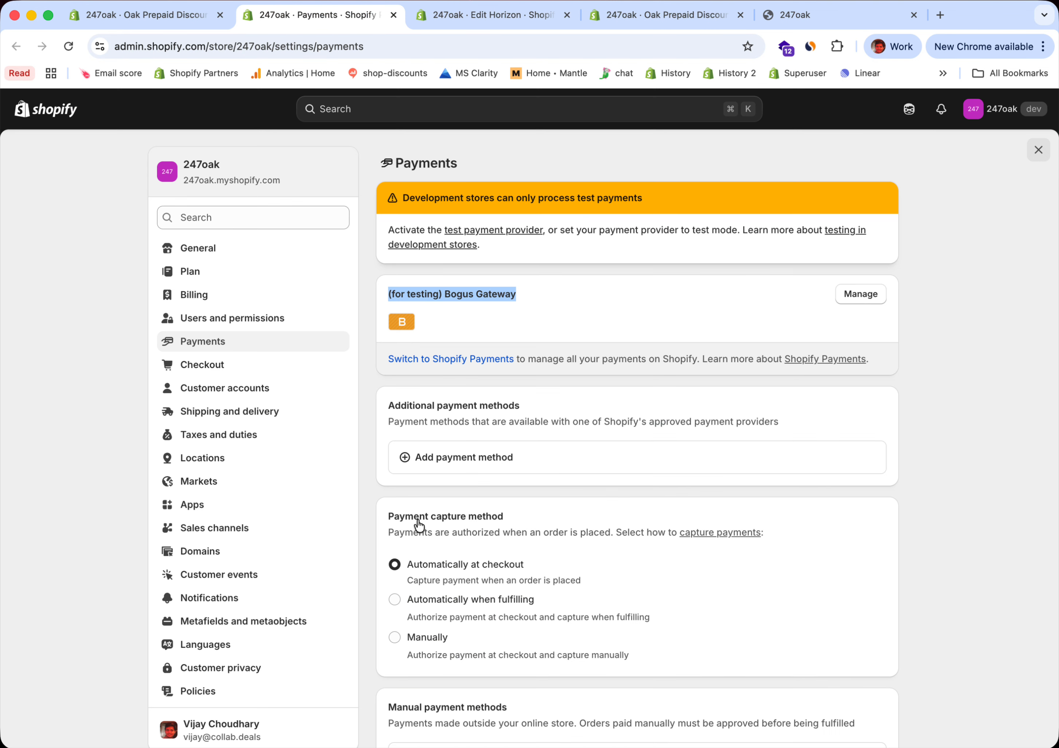
pyautogui.scroll(-10, 419, 525)
pyautogui.click(470, 250)
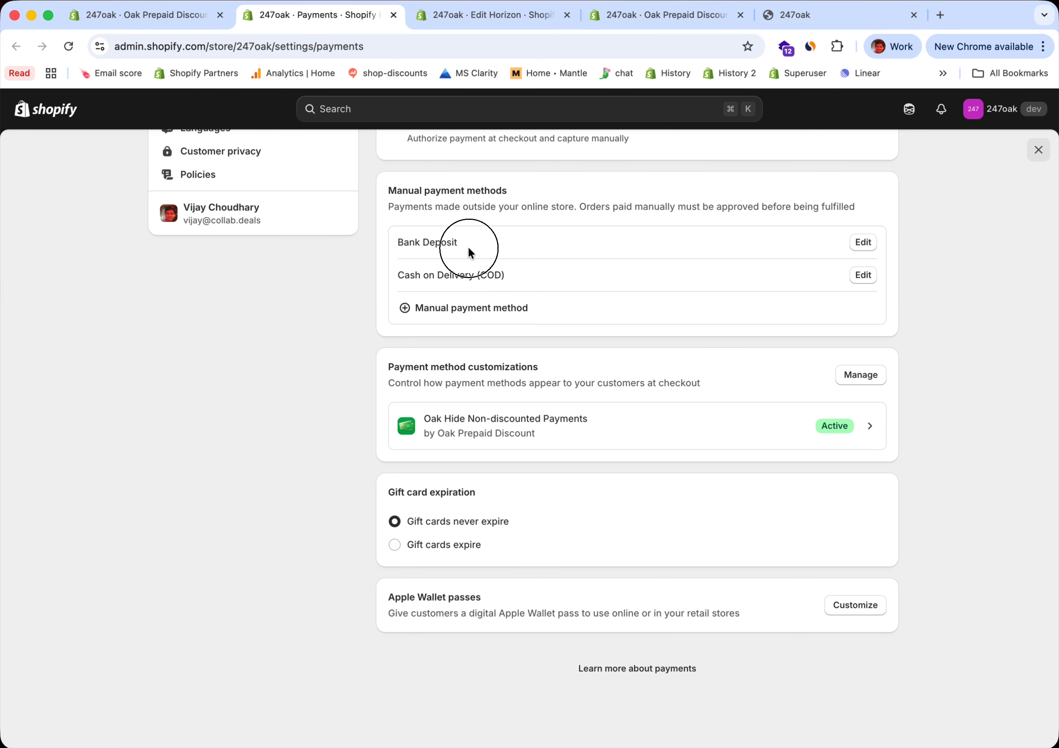
pyautogui.moveTo(468, 246); pyautogui.dragTo(387, 245)
pyautogui.click(140, 22)
pyautogui.write('Bank')
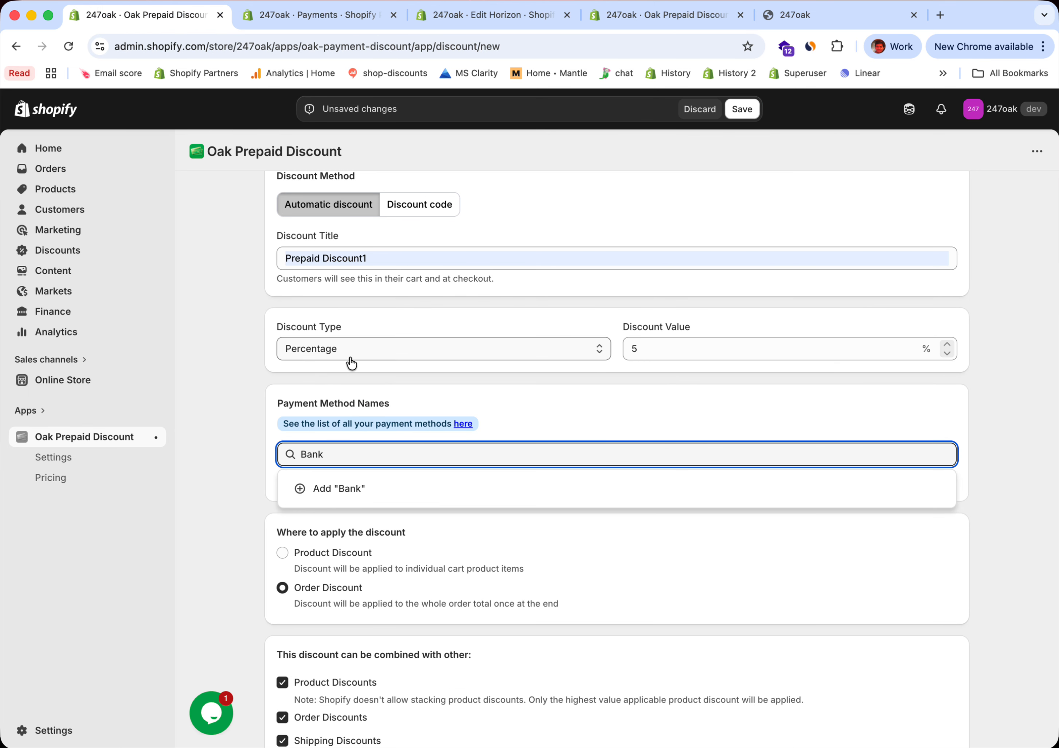
pyautogui.write(' Deposit')
pyautogui.click(354, 489)
pyautogui.scroll(-1, 244, 493)
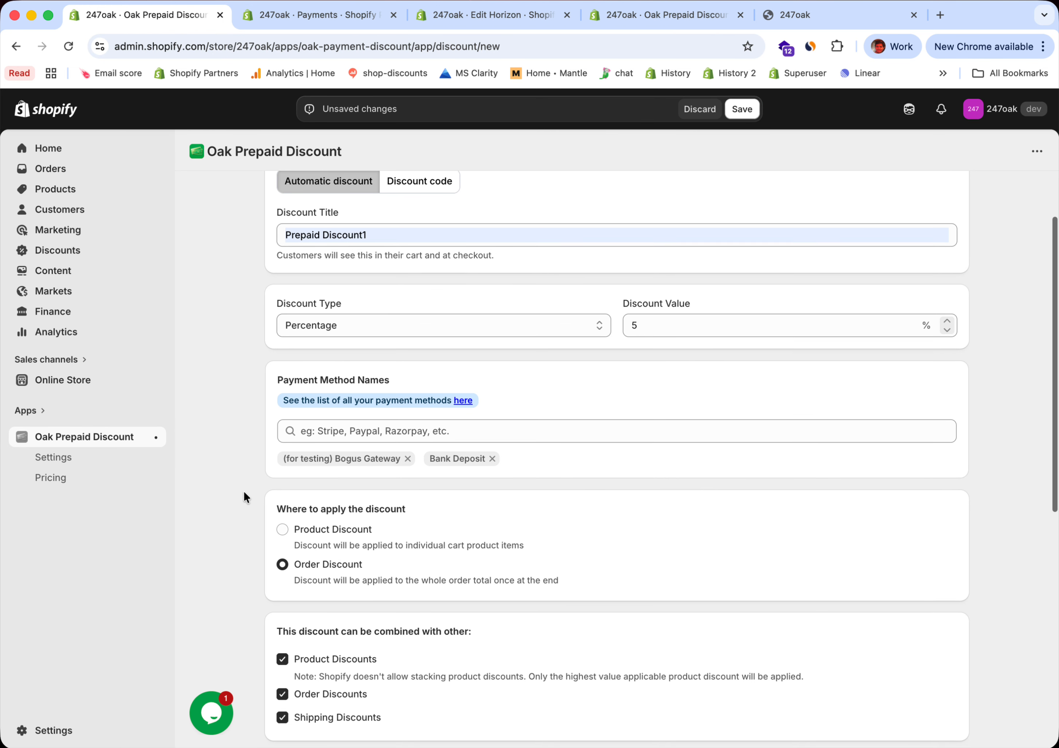
# Step: Browse the suggested payment method names and compare them with the methods in the store's payment settings
pyautogui.click(350, 409)
pyautogui.scroll(-5, 371, 555)
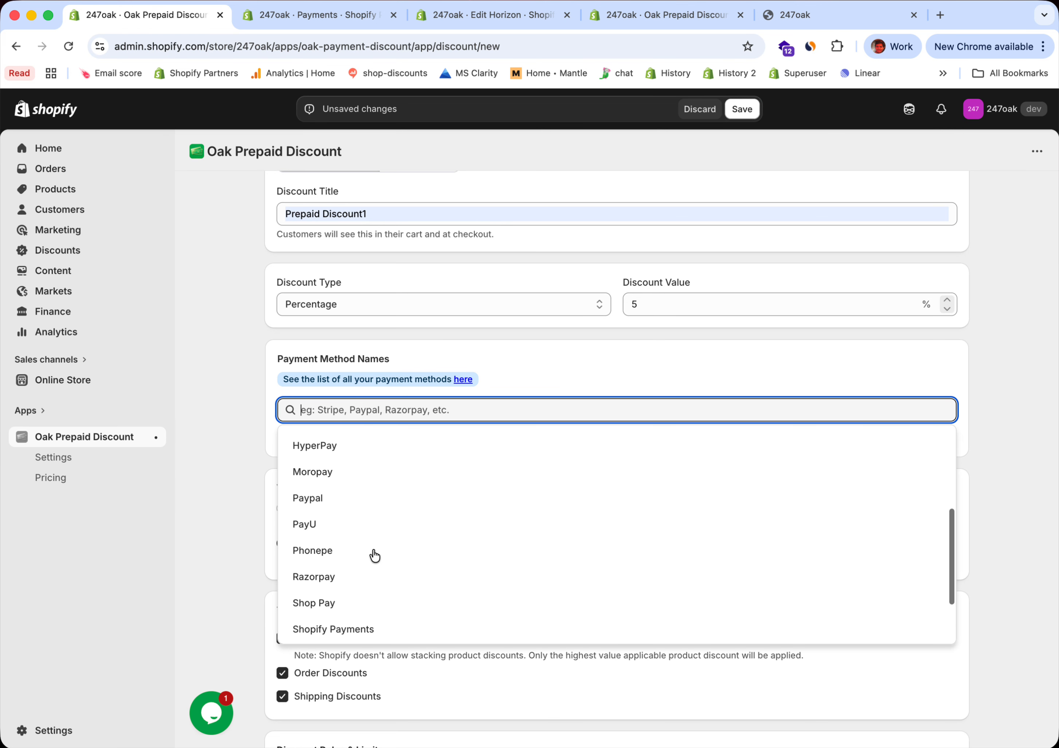
pyautogui.scroll(-5, 375, 556)
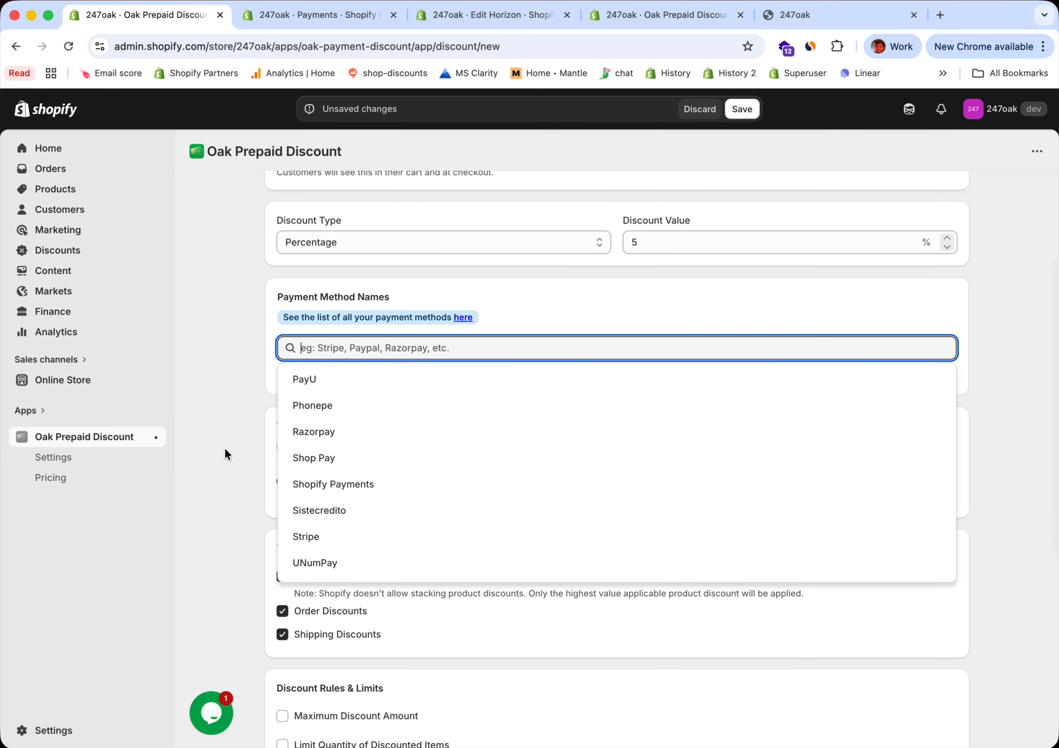
pyautogui.click(224, 453)
pyautogui.click(314, 19)
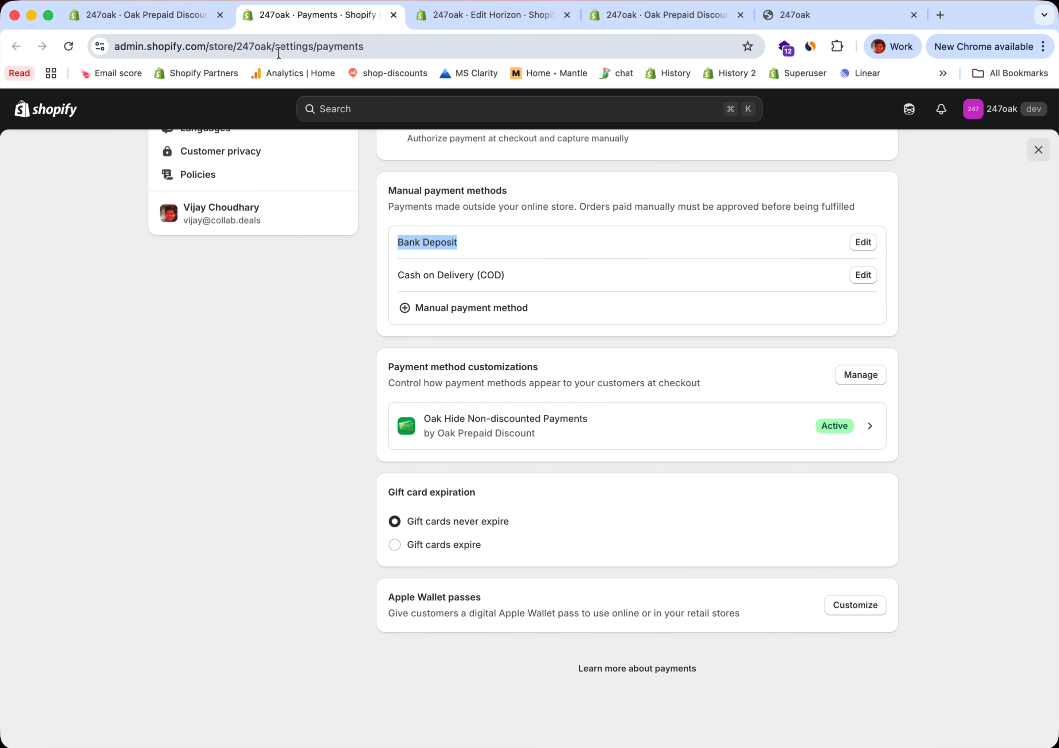
pyautogui.click(168, 20)
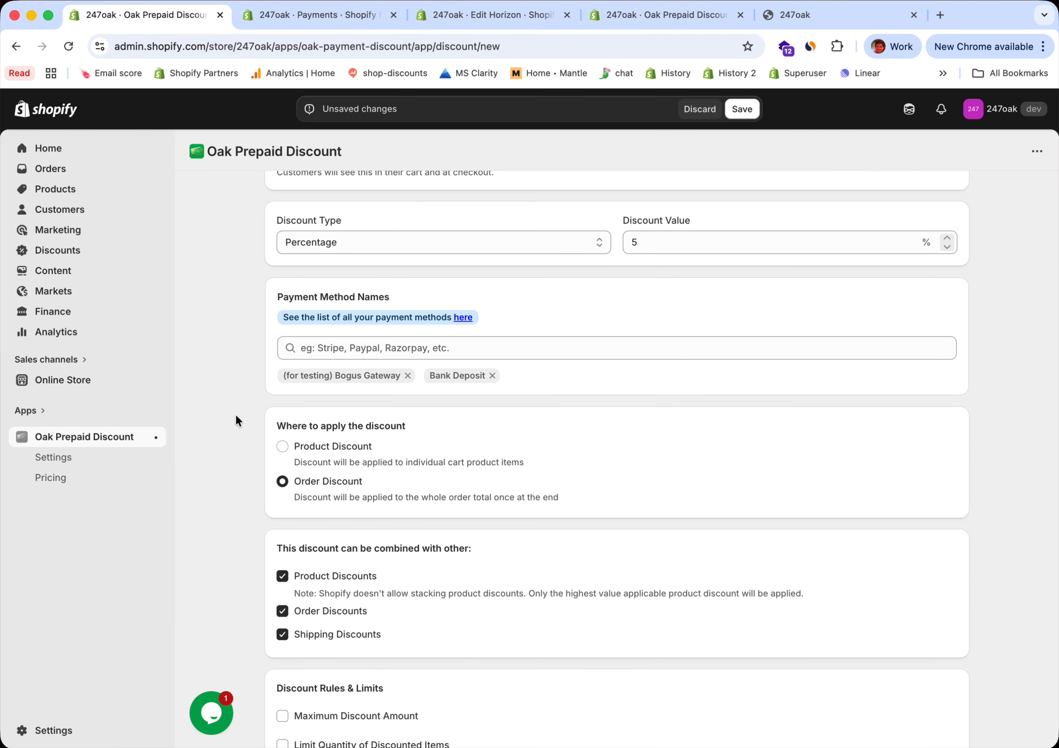
# Step: Save the new discount with the remaining combination, limit and date settings left at their defaults
pyautogui.scroll(-4, 236, 420)
pyautogui.scroll(-5, 235, 413)
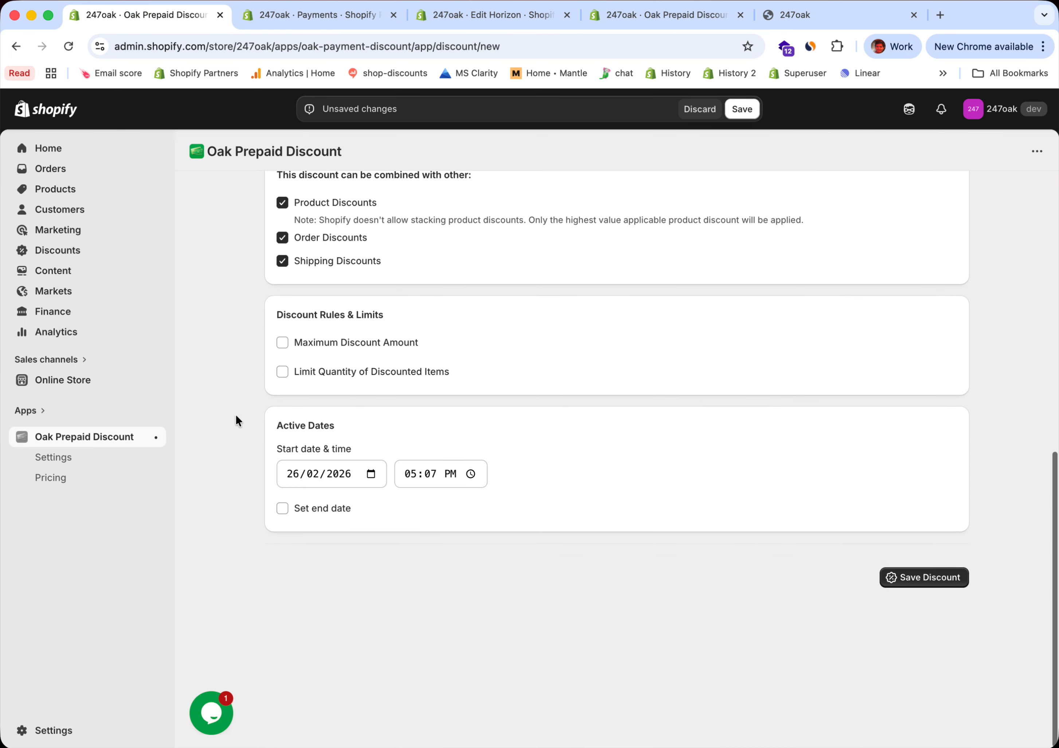
pyautogui.click(911, 586)
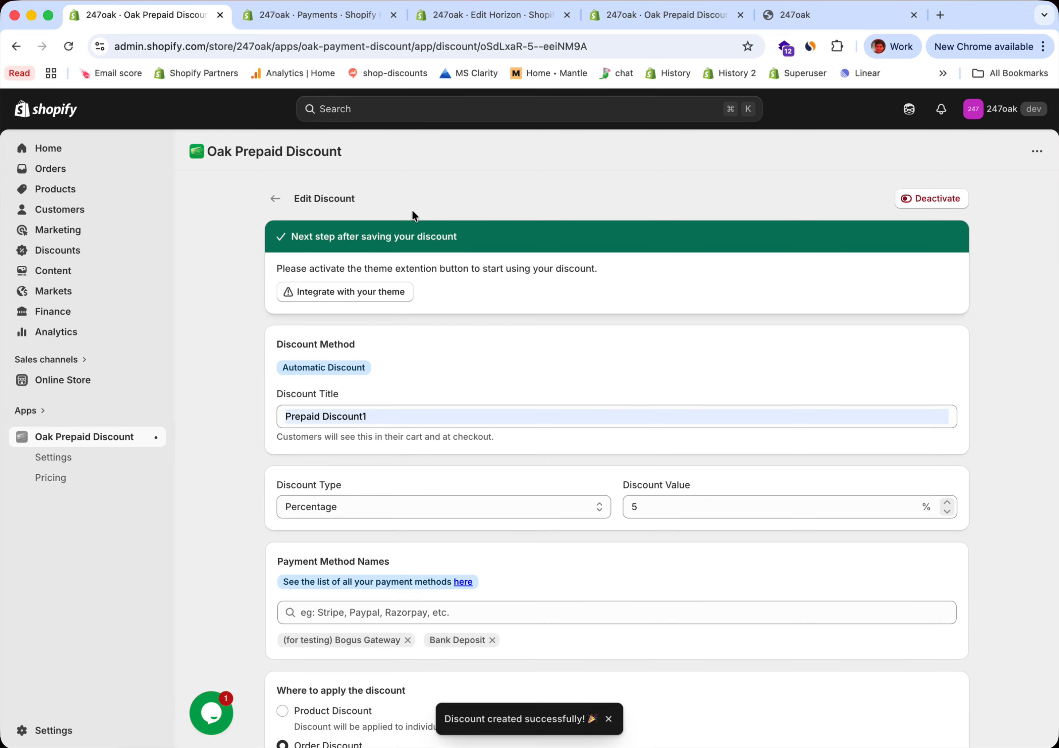
# Step: Enable the "Oak: Checkout Button" app embed in the Horizon theme editor and save the theme
pyautogui.click(508, 18)
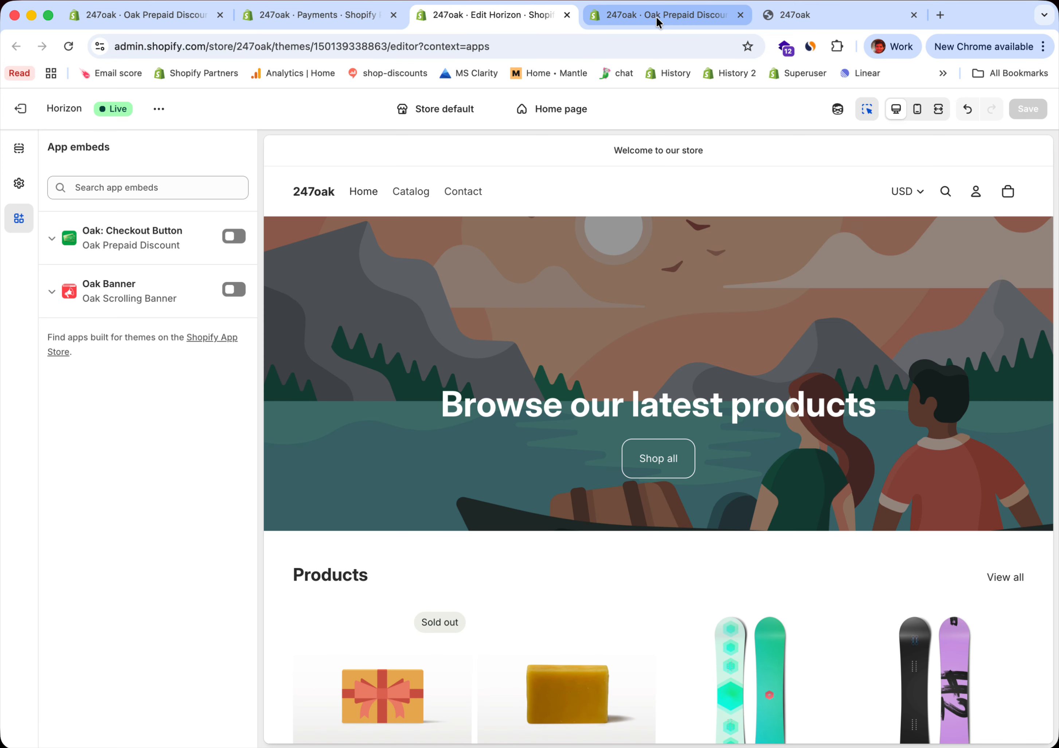
pyautogui.click(233, 236)
pyautogui.click(1029, 108)
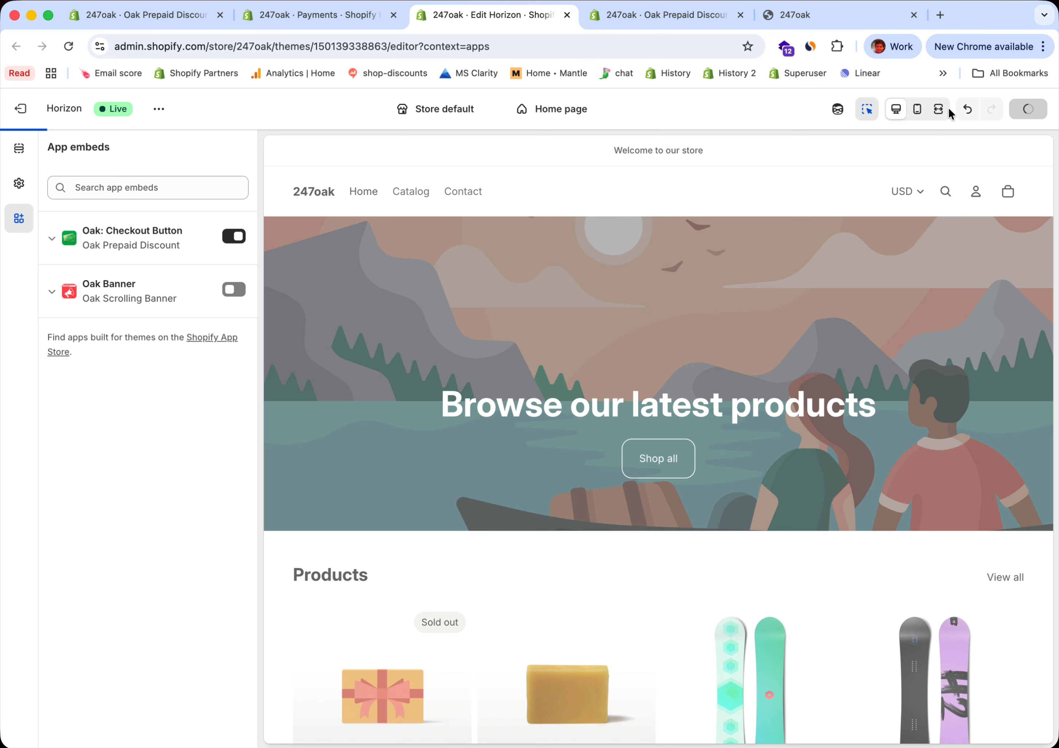
# Step: Activate the theme extension button from the saved discount's Store Integration section and close the extra page it opens
pyautogui.click(147, 15)
pyautogui.scroll(-15, 520, 395)
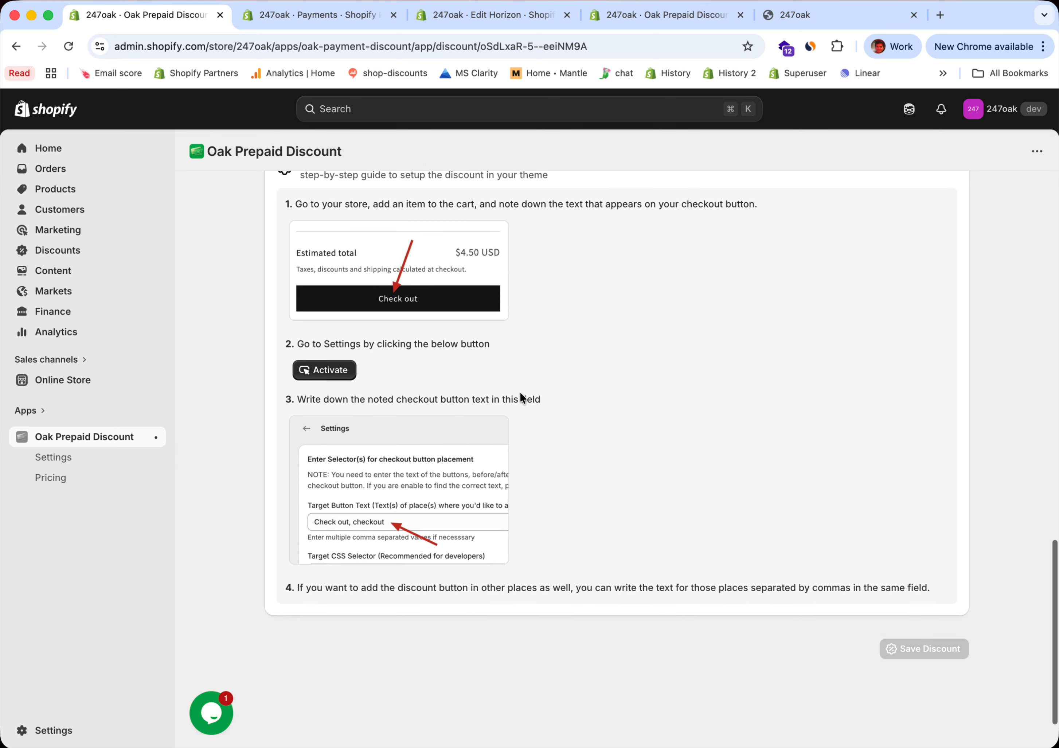
pyautogui.click(924, 411)
pyautogui.press('super+w')
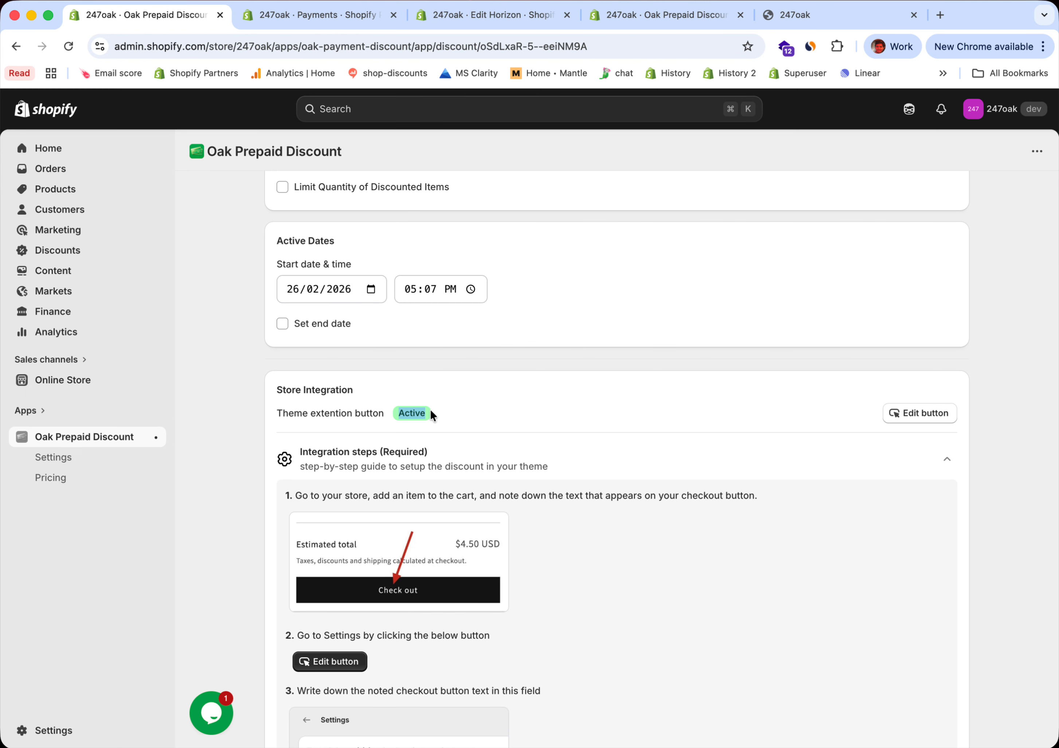
# Step: Review the theme extension button's status and the required integration steps in the Store Integration section
pyautogui.click(475, 409)
pyautogui.scroll(-2, 382, 419)
pyautogui.scroll(-4, 528, 484)
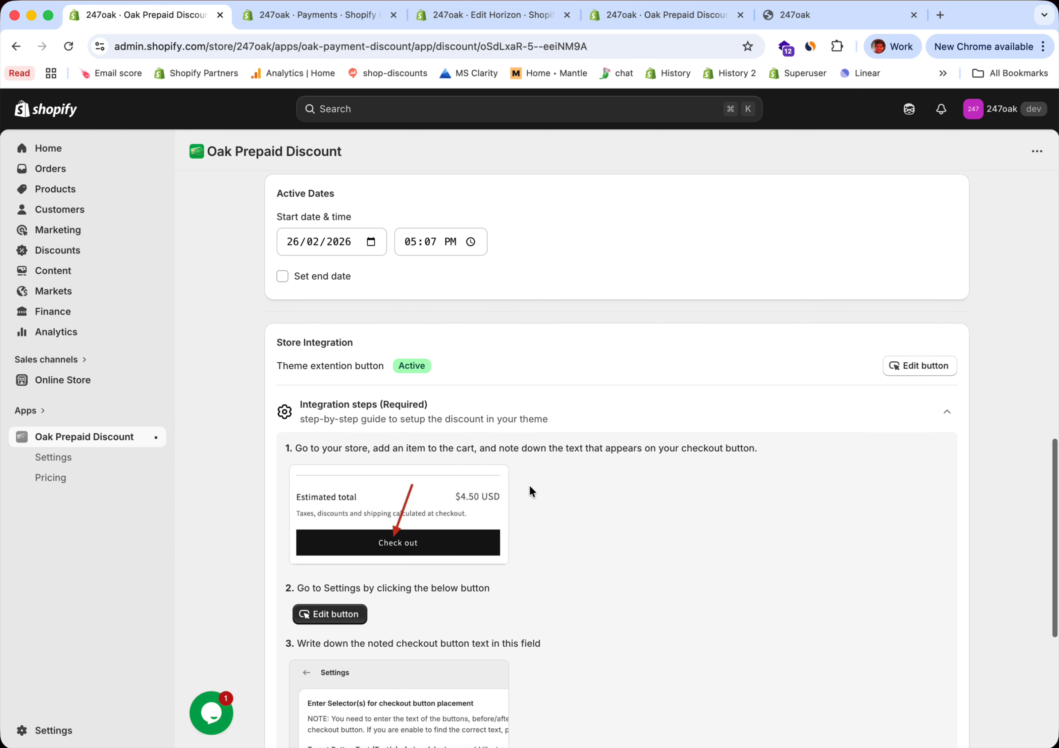
pyautogui.scroll(-1, 438, 516)
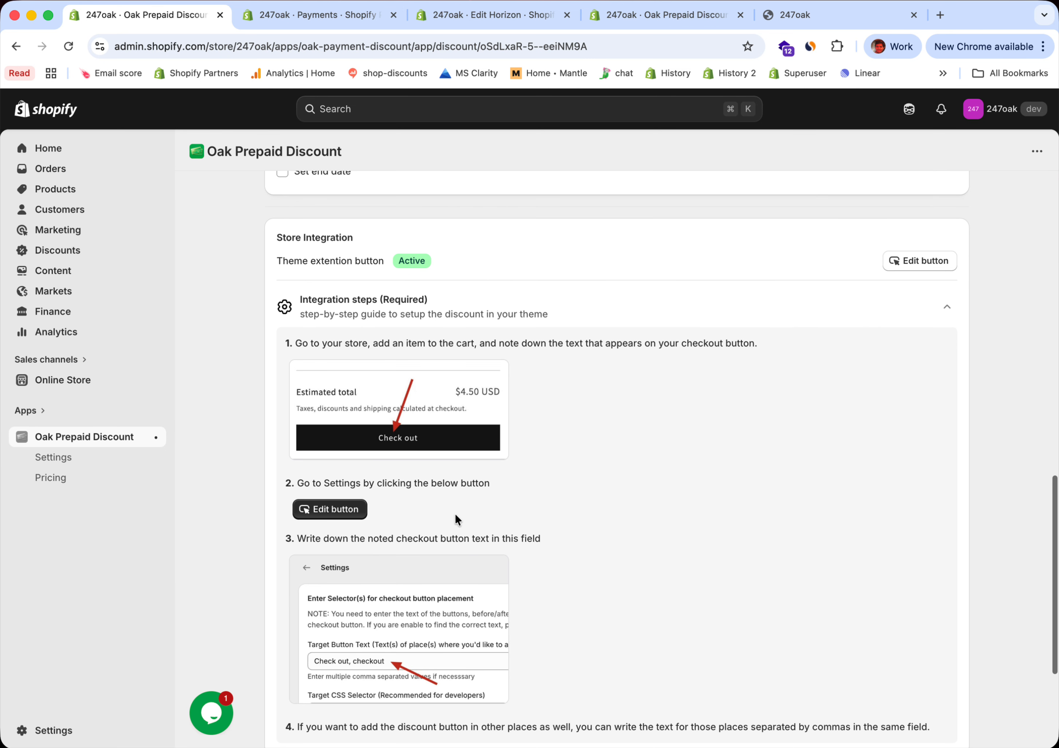
# Step: Open the checkout button settings from the integration steps and examine the Target Button Text values
pyautogui.click(308, 510)
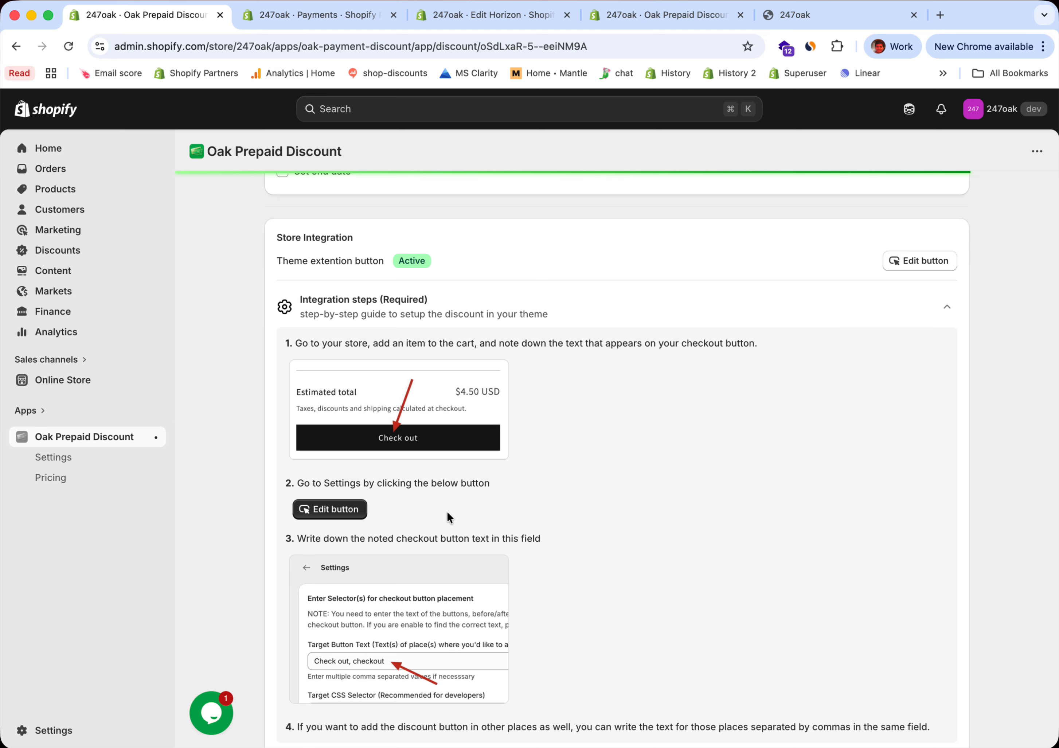
pyautogui.click(375, 322)
pyautogui.moveTo(322, 326); pyautogui.dragTo(457, 321)
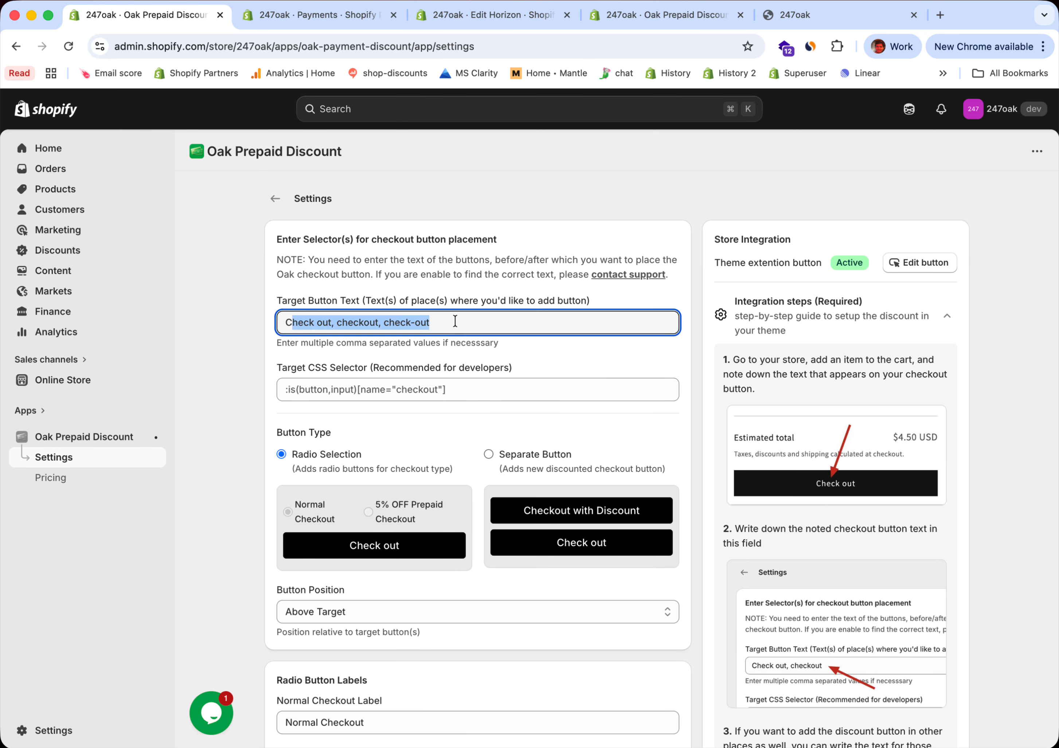
pyautogui.click(456, 321)
pyautogui.tripleClick(455, 321)
pyautogui.click(453, 322)
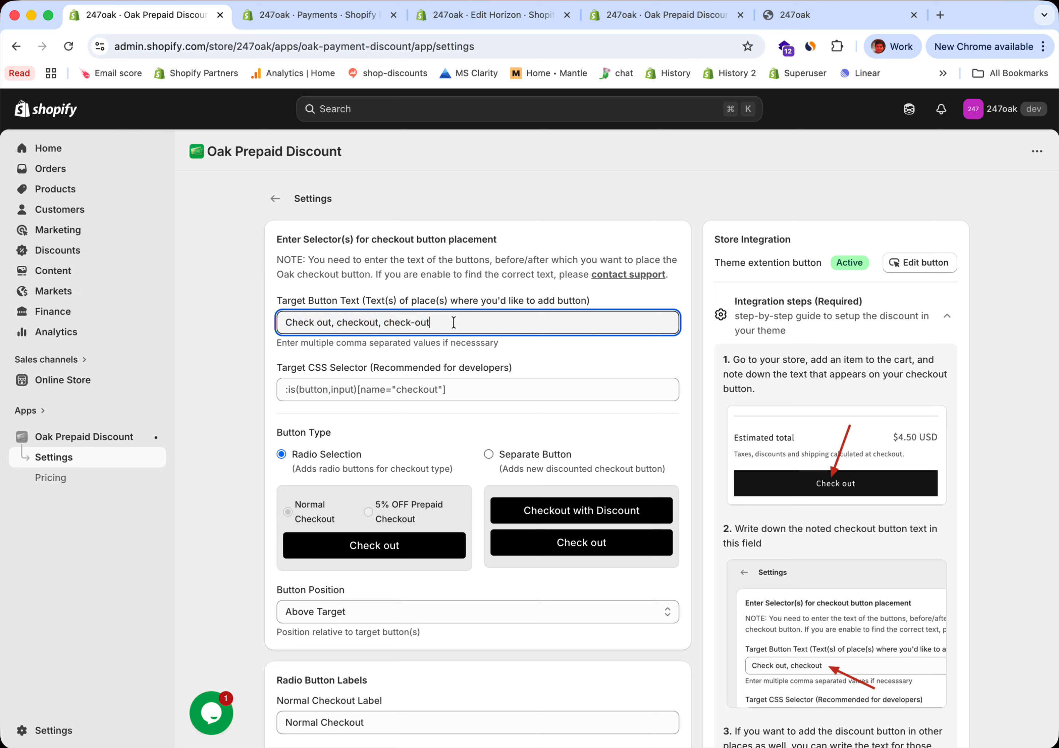
pyautogui.write(',')
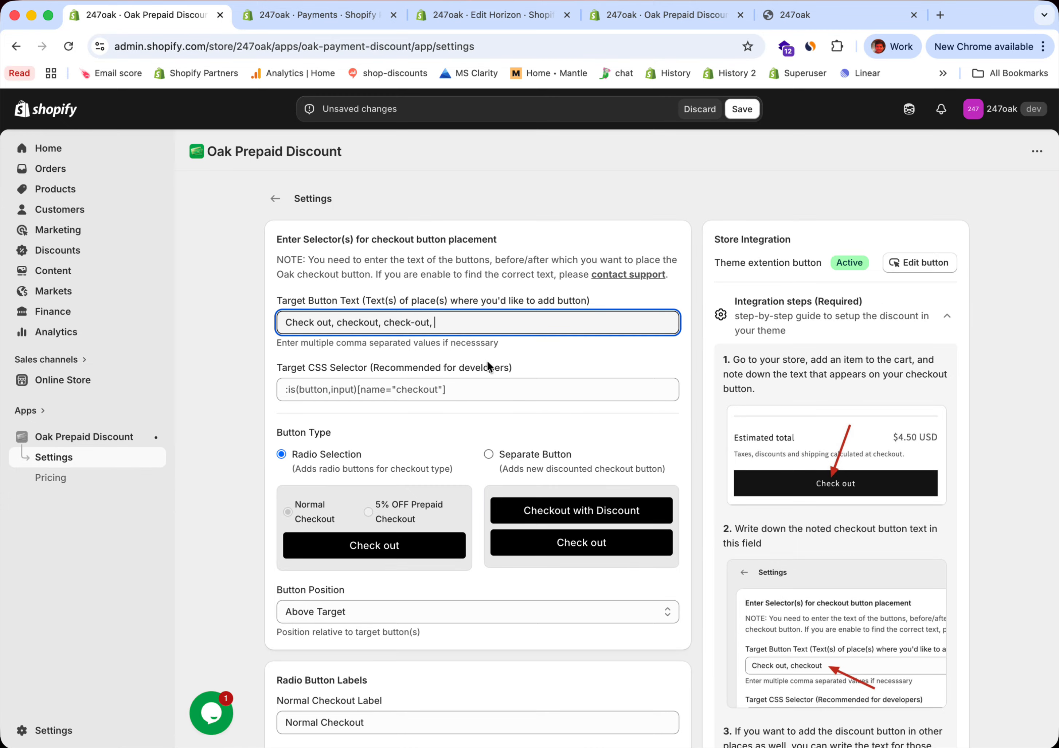
pyautogui.press('BackSpace')
pyautogui.press('BackSpace')
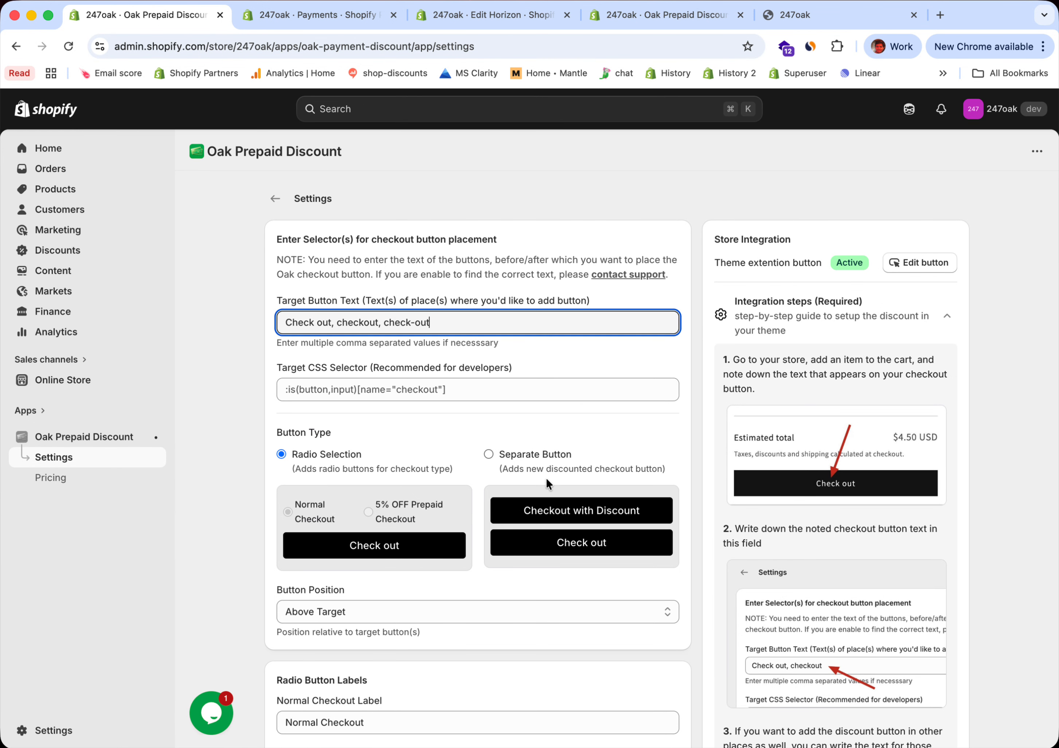
# Step: Set the Normal Checkout Label to "Nondiscounted Checkout"
pyautogui.scroll(-1, 408, 495)
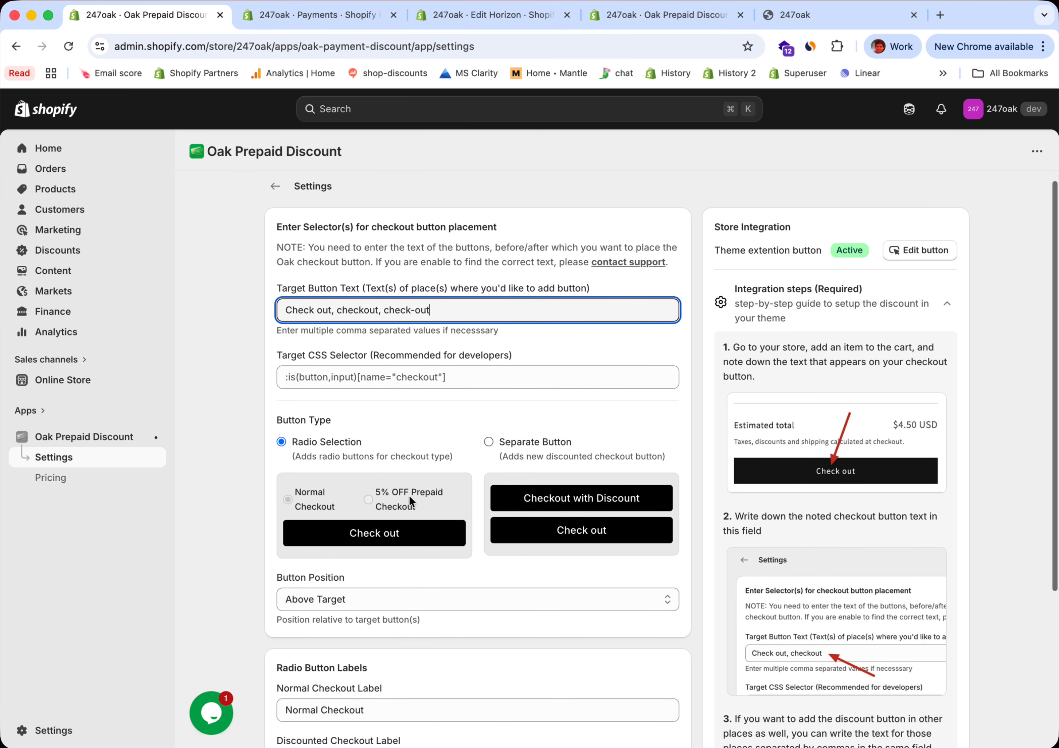
pyautogui.scroll(-5, 409, 496)
pyautogui.tripleClick(351, 558)
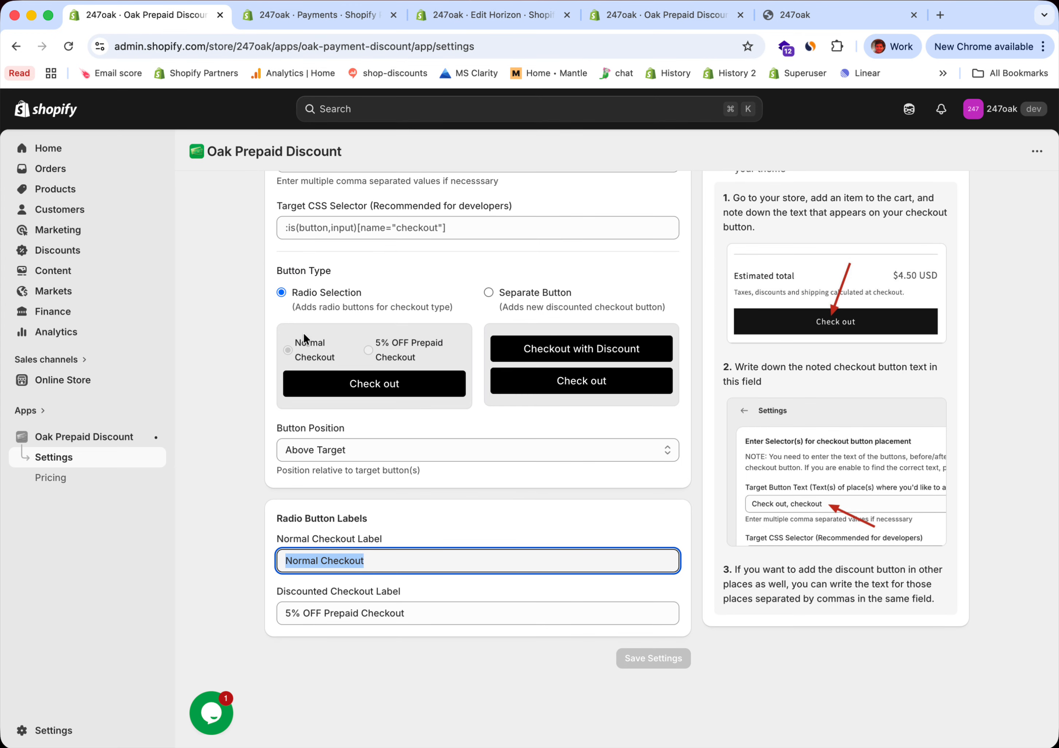
pyautogui.doubleClick(297, 560)
pyautogui.write('Nondiscounted')
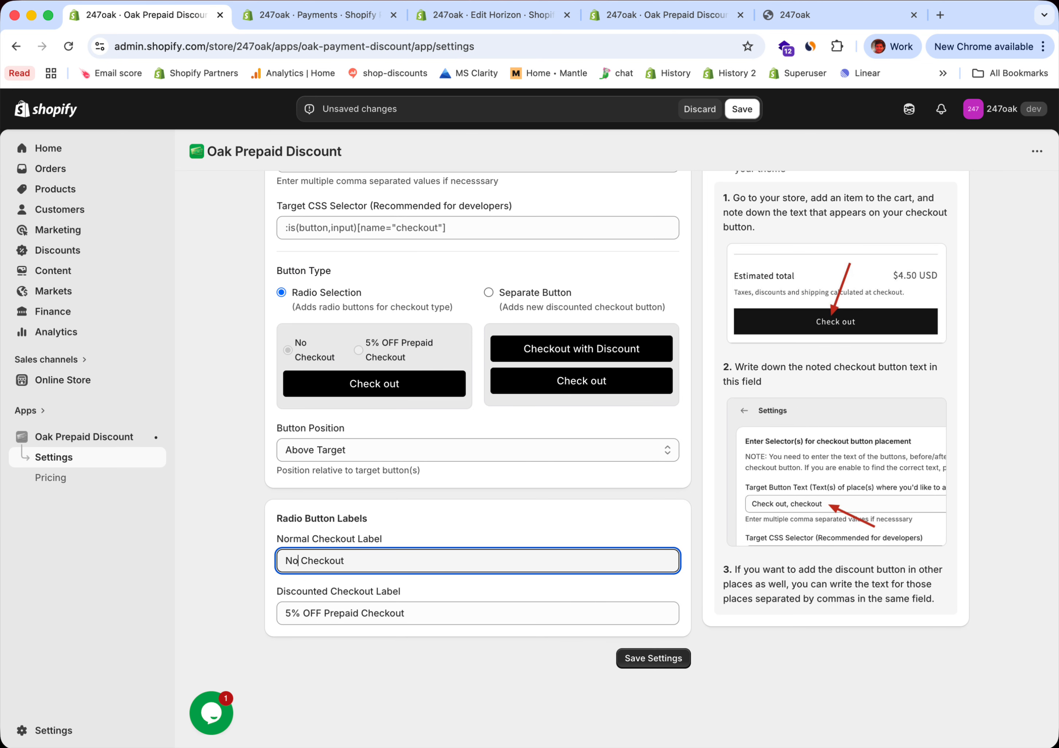
# Step: Shorten the Discounted Checkout Label to "5% OFF Prepaid" and save the settings
pyautogui.doubleClick(341, 613)
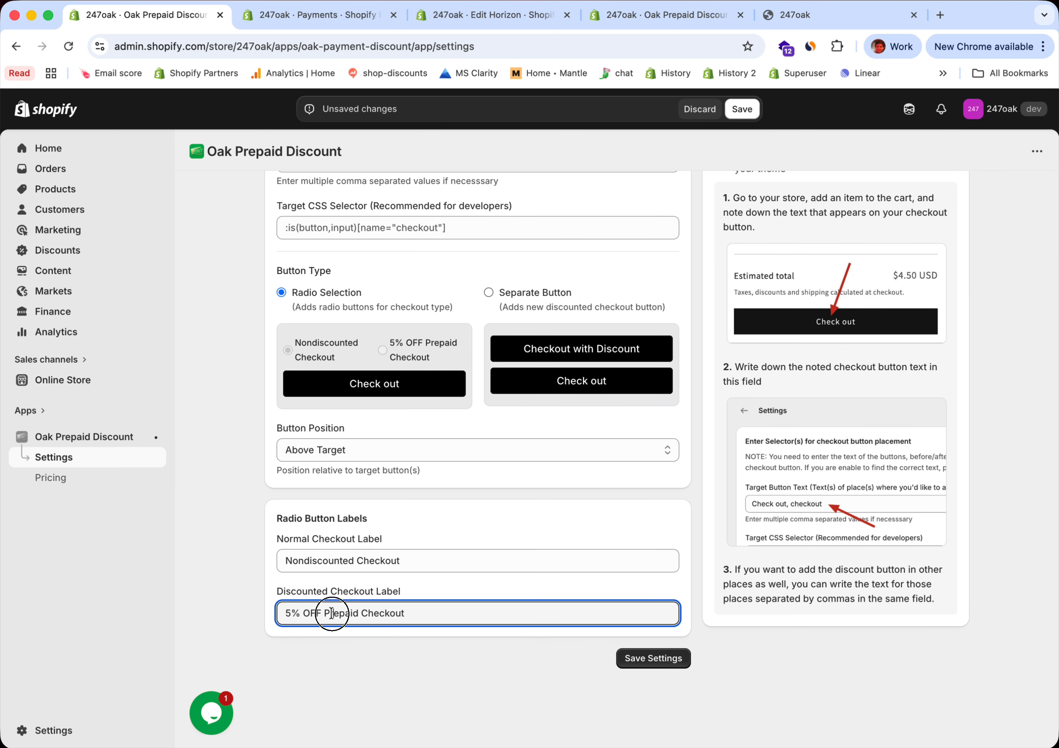
pyautogui.doubleClick(384, 612)
pyautogui.press('BackSpace')
pyautogui.press('BackSpace')
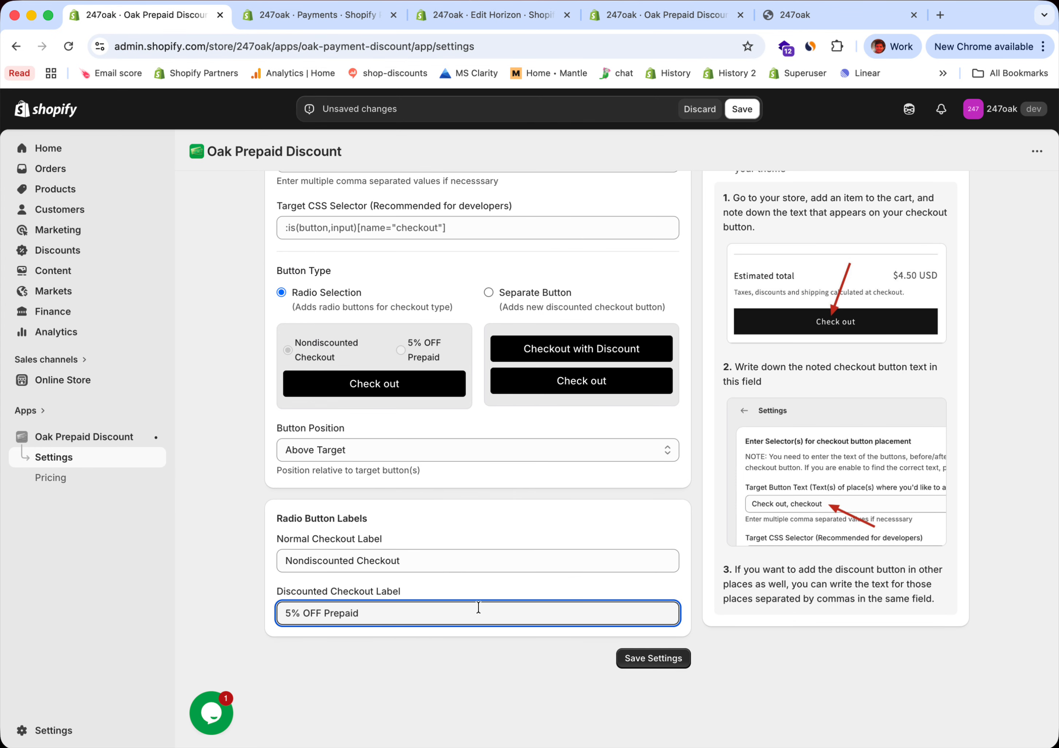
pyautogui.click(655, 656)
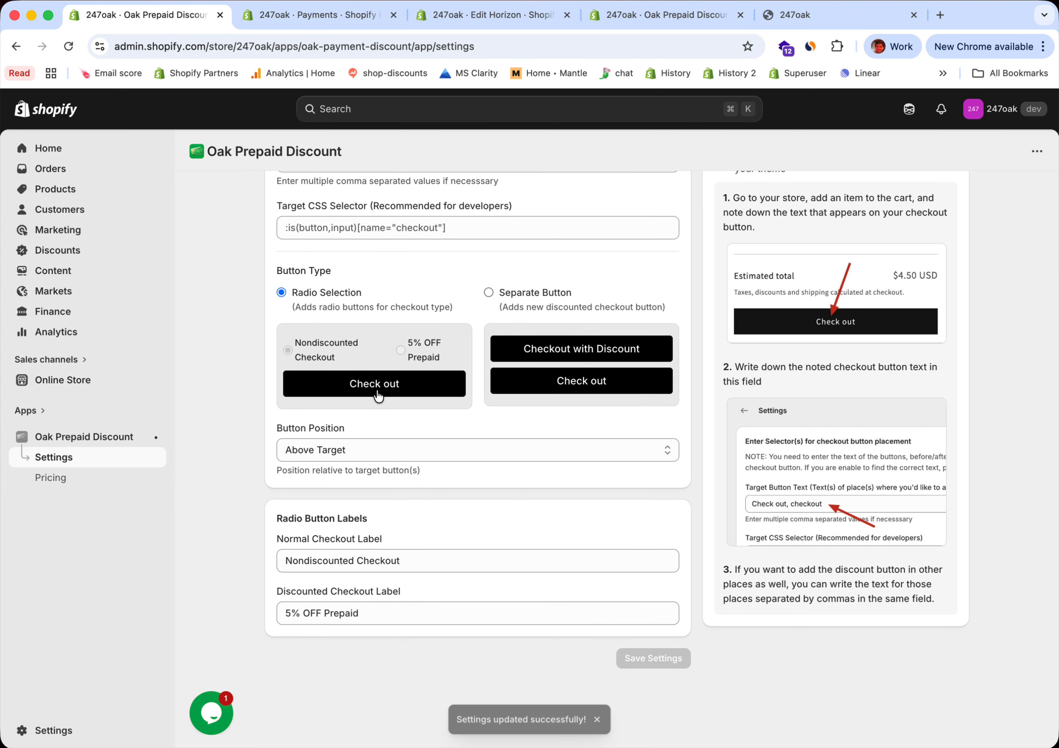
# Step: Switch to the 247oak storefront, reload it and open the cart to examine the checkout options
pyautogui.click(769, 18)
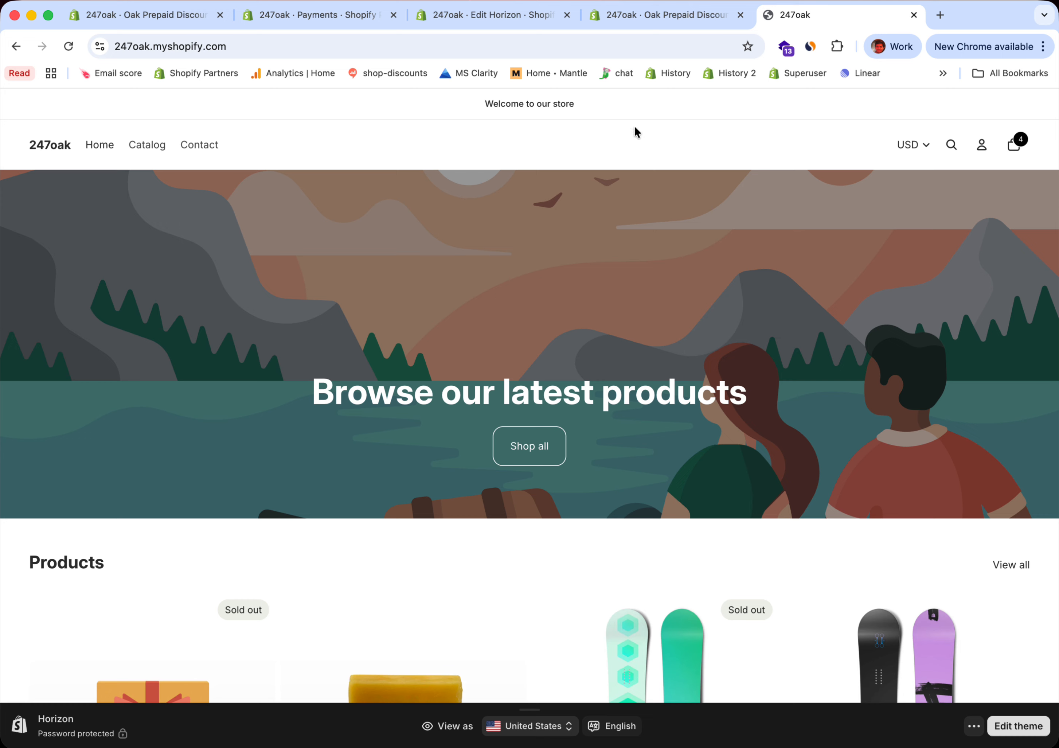
pyautogui.press('super+r')
pyautogui.scroll(-2, 692, 353)
pyautogui.scroll(-3, 541, 494)
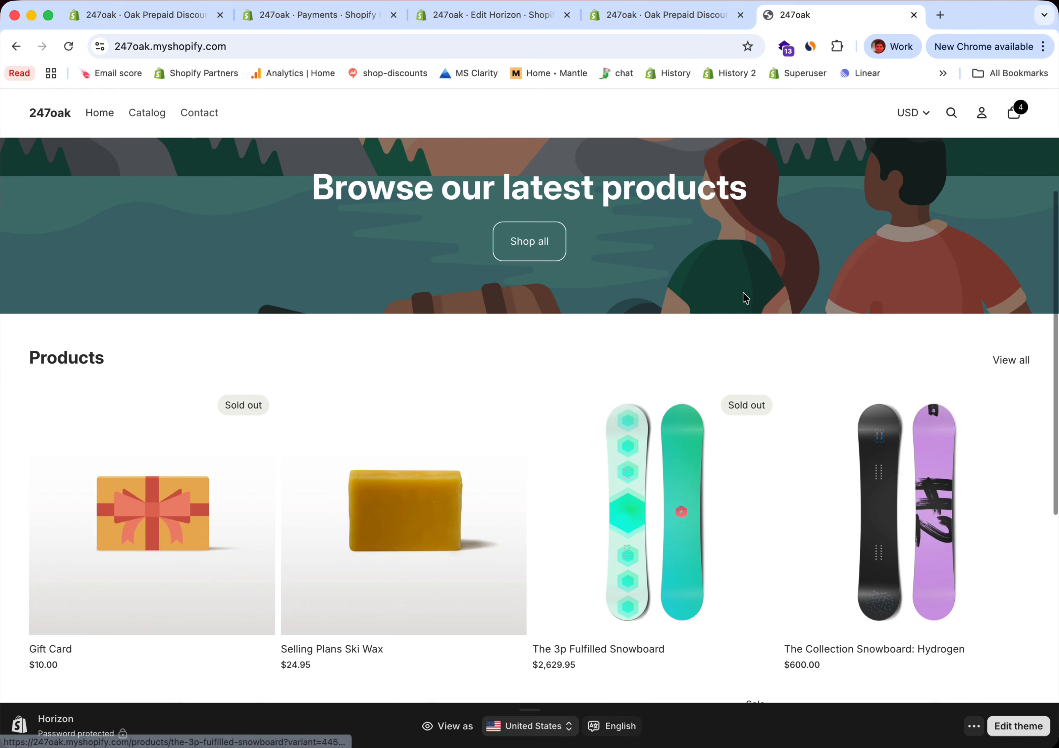
pyautogui.click(1024, 112)
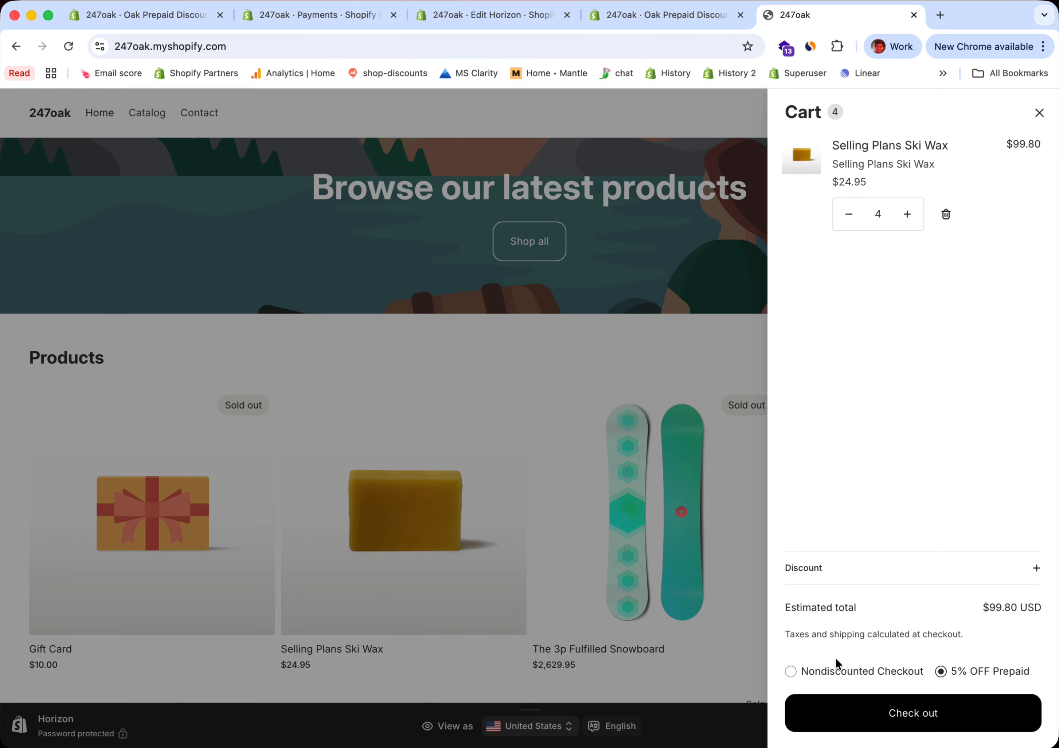
# Step: Alternate between the Nondiscounted Checkout and 5% OFF Prepaid options in the cart, then check out with 5% OFF Prepaid
pyautogui.click(830, 681)
pyautogui.click(939, 675)
pyautogui.click(849, 677)
pyautogui.click(974, 677)
pyautogui.click(818, 675)
pyautogui.click(978, 674)
pyautogui.click(864, 675)
pyautogui.click(983, 677)
pyautogui.click(863, 680)
pyautogui.click(976, 675)
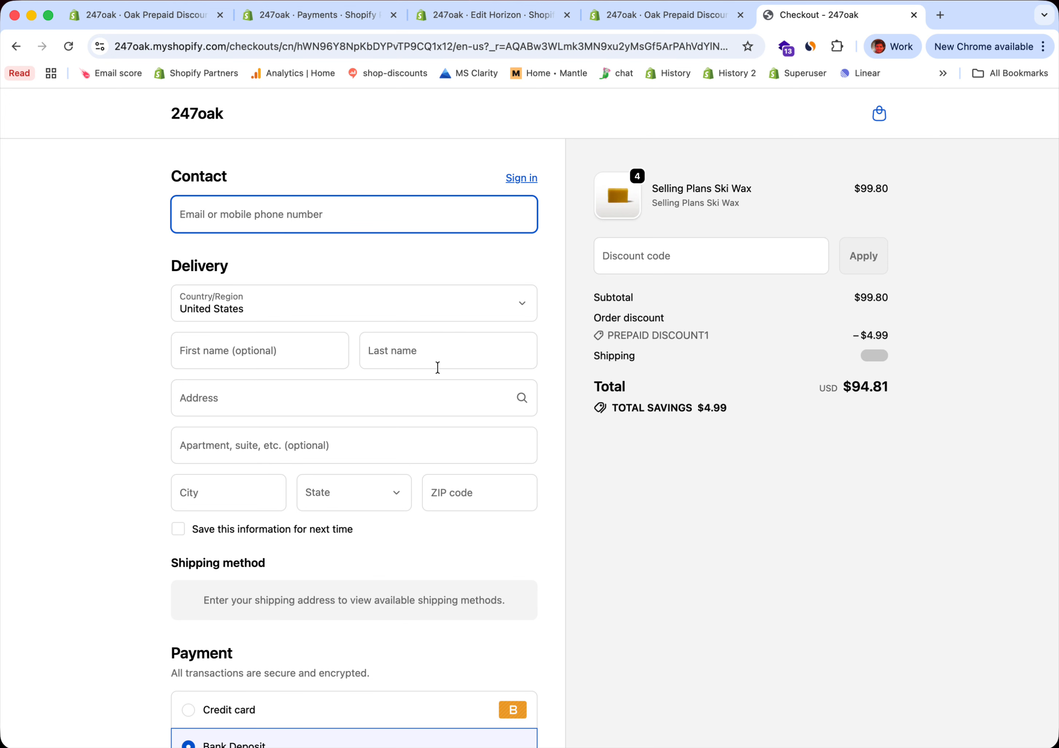
# Step: Choose Credit card among the payment methods and examine the order discount line in the checkout summary
pyautogui.scroll(-3, 498, 449)
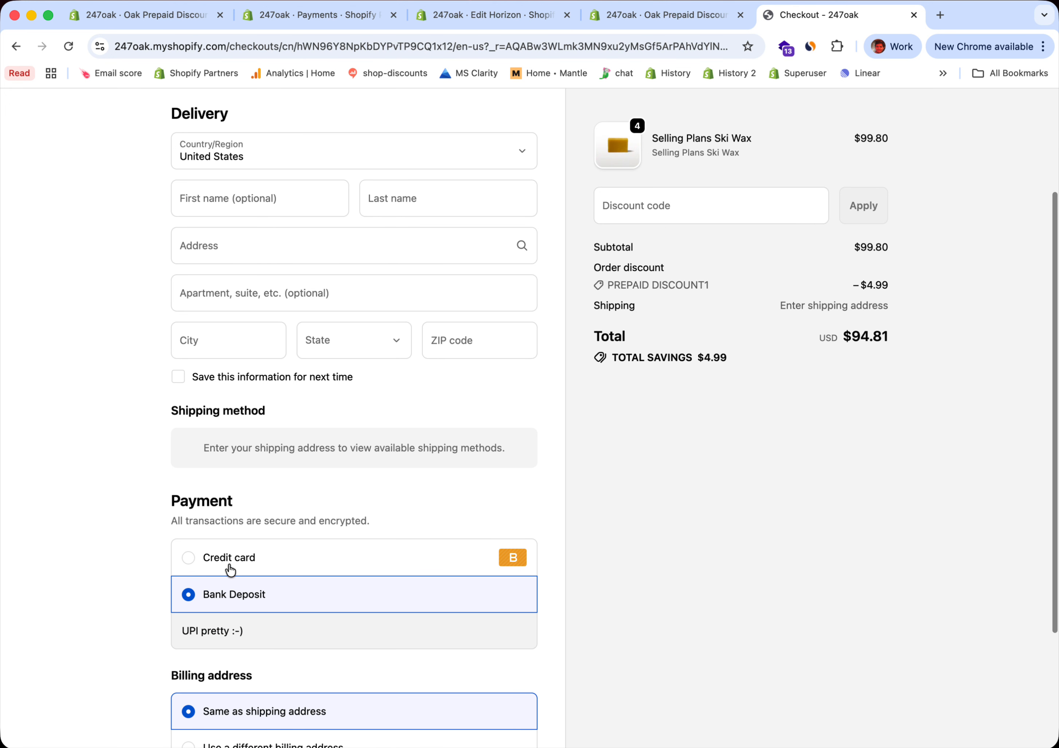
pyautogui.click(231, 566)
pyautogui.scroll(-3, 227, 606)
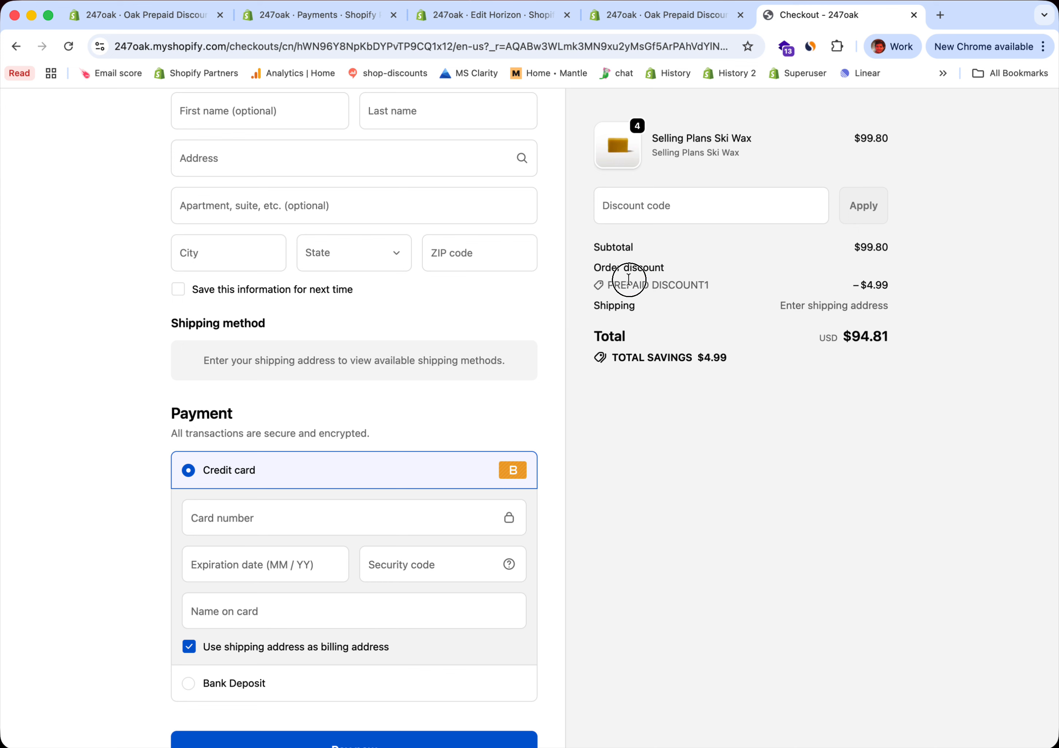
pyautogui.tripleClick(629, 280)
pyautogui.click(667, 280)
pyautogui.scroll(5, 510, 444)
# Step: Go back to the storefront, add one Selling Plans Ski Wax to the cart and reopen the cart
pyautogui.click(14, 50)
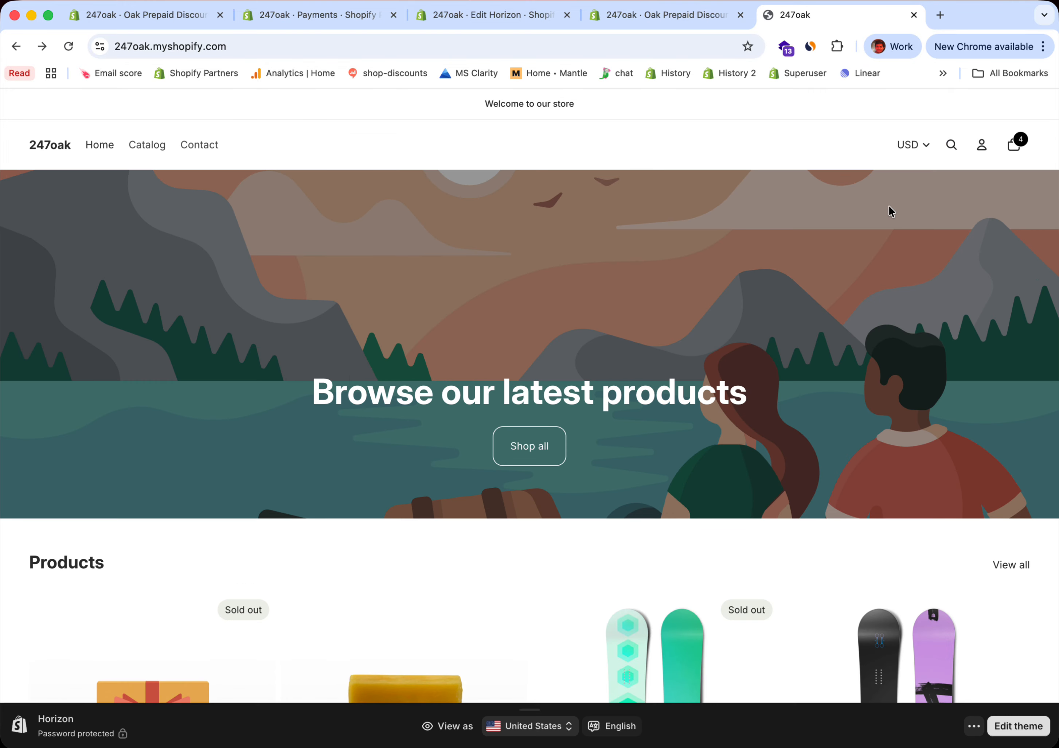
pyautogui.scroll(-5, 732, 526)
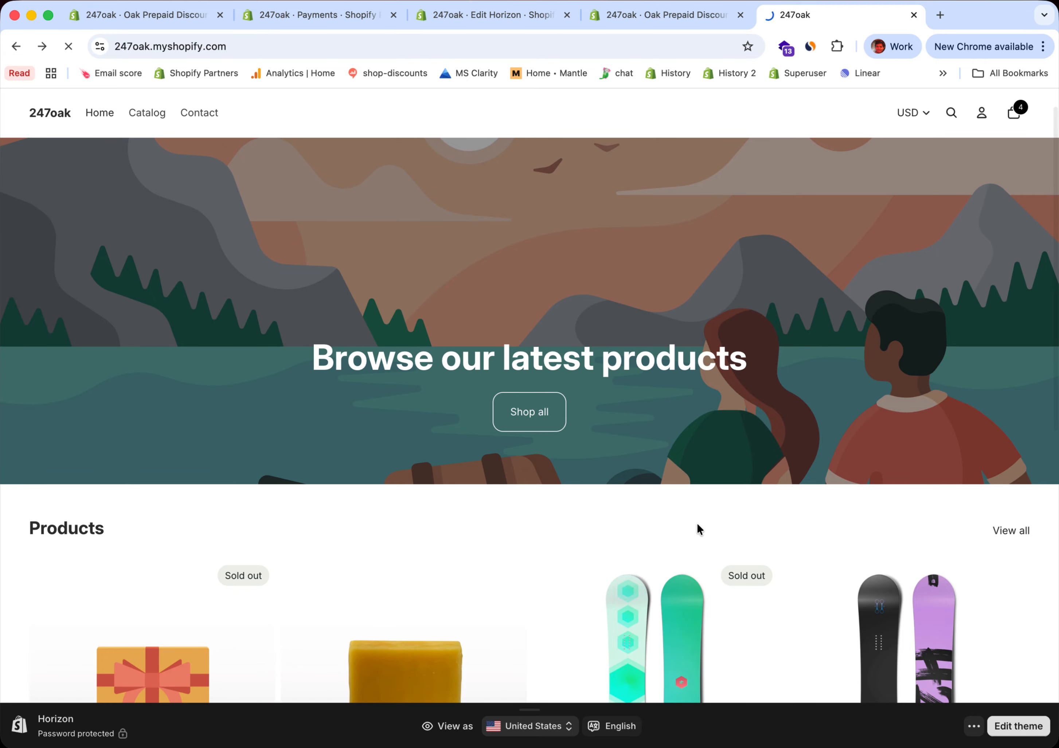
pyautogui.scroll(-3, 617, 494)
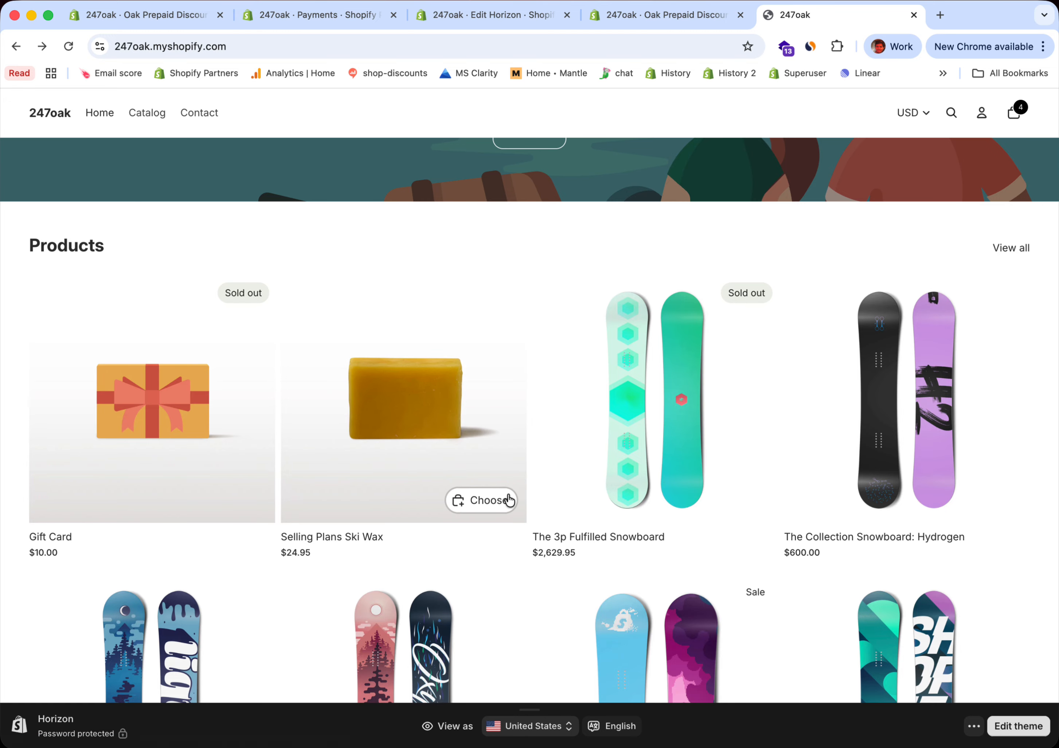
pyautogui.click(504, 502)
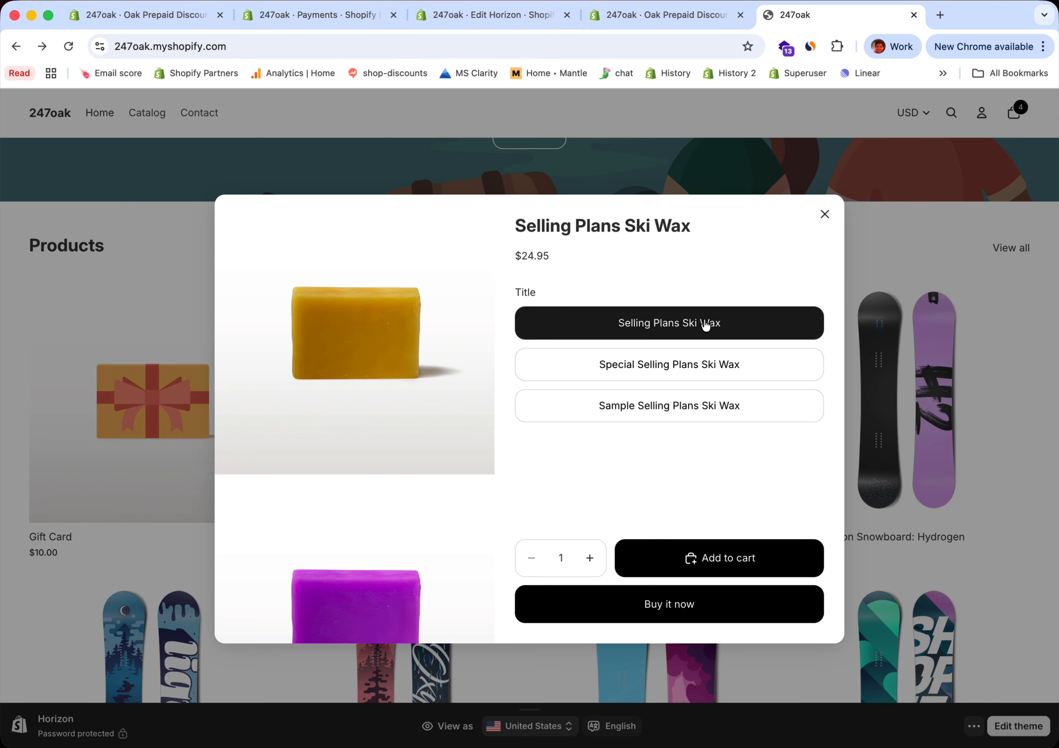
pyautogui.click(697, 547)
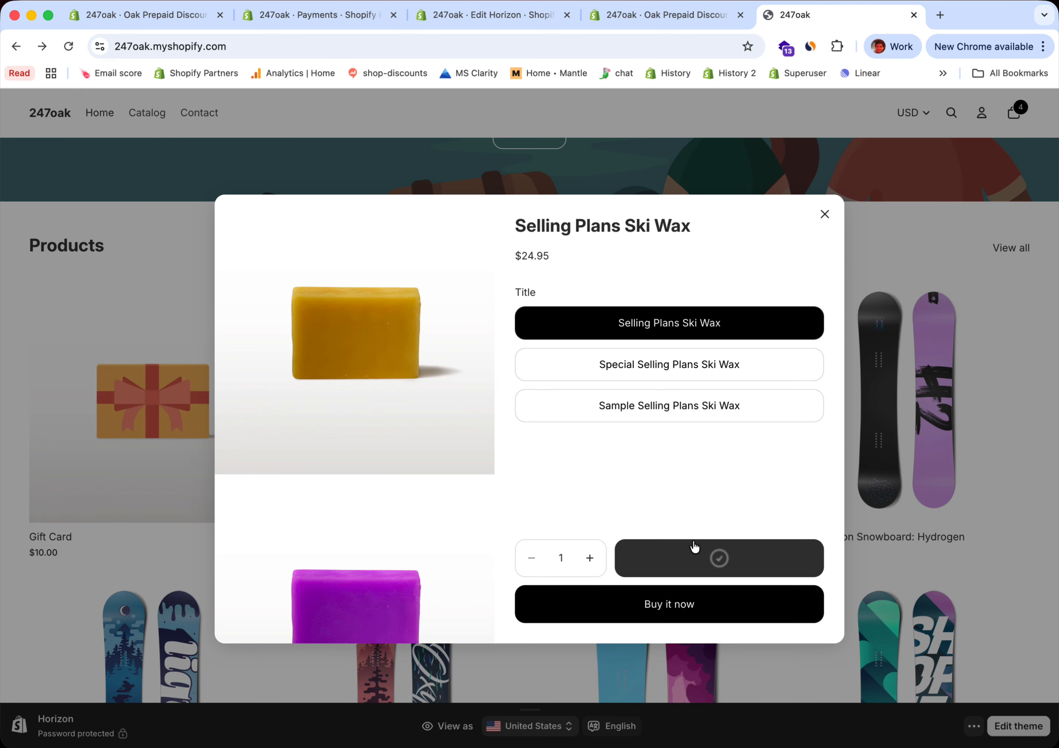
pyautogui.click(825, 215)
pyautogui.click(1014, 112)
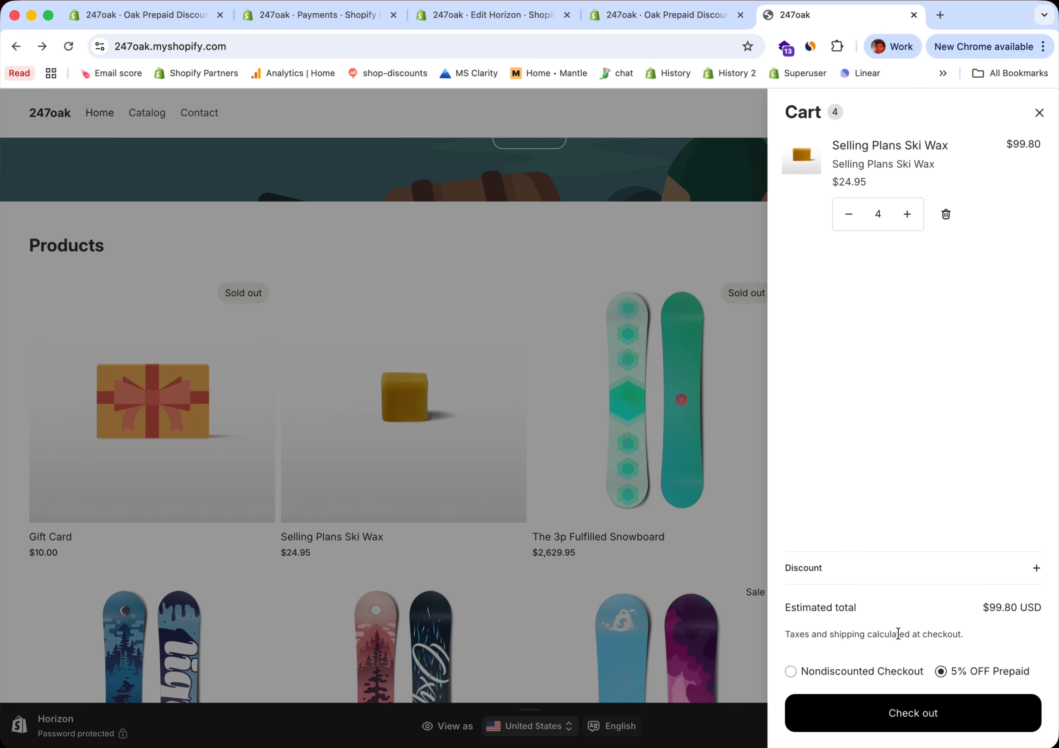
# Step: Check out with the Nondiscounted Checkout option and choose Cash on Delivery (COD) as the payment method
pyautogui.click(862, 672)
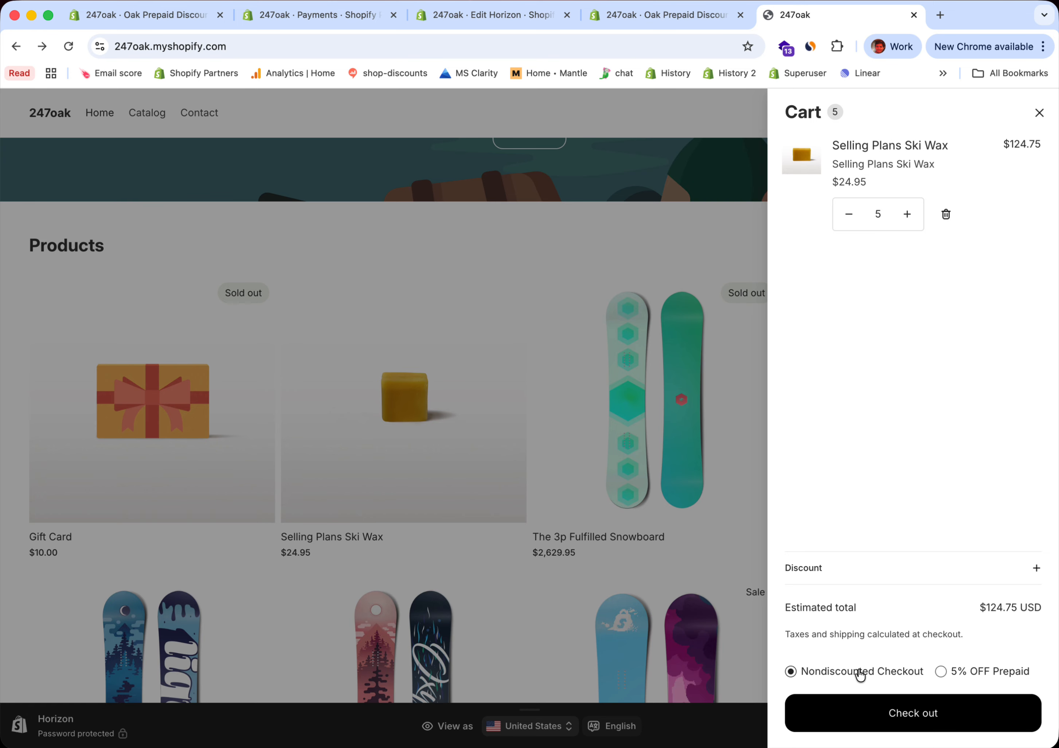
pyautogui.click(795, 712)
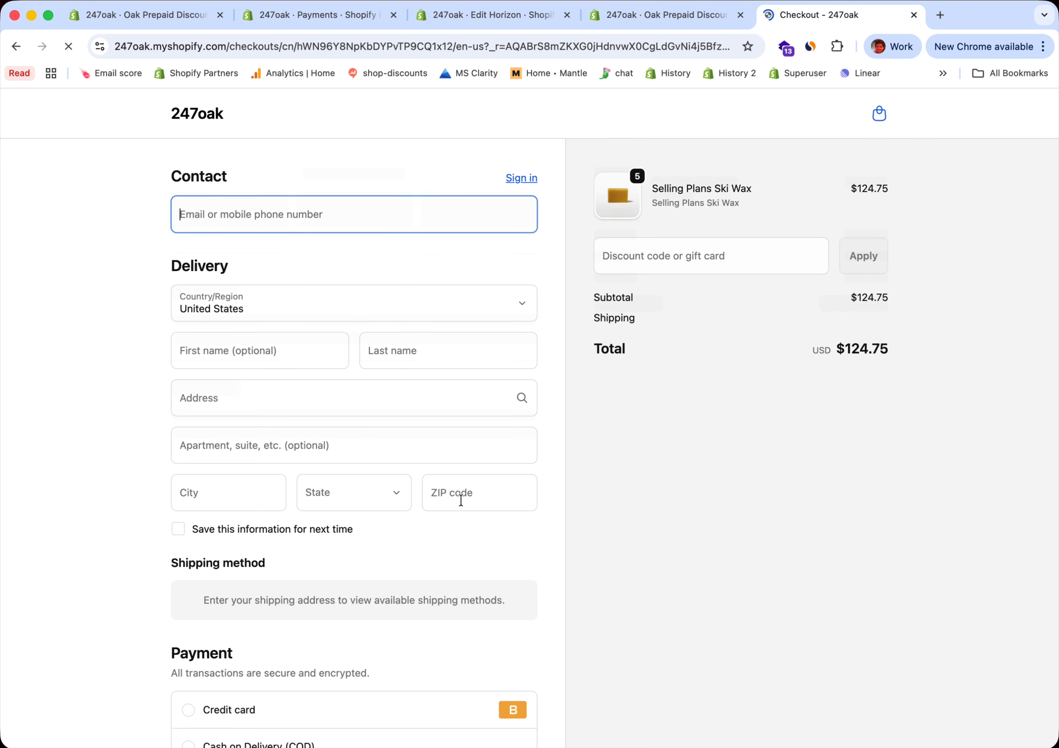
pyautogui.scroll(-5, 461, 499)
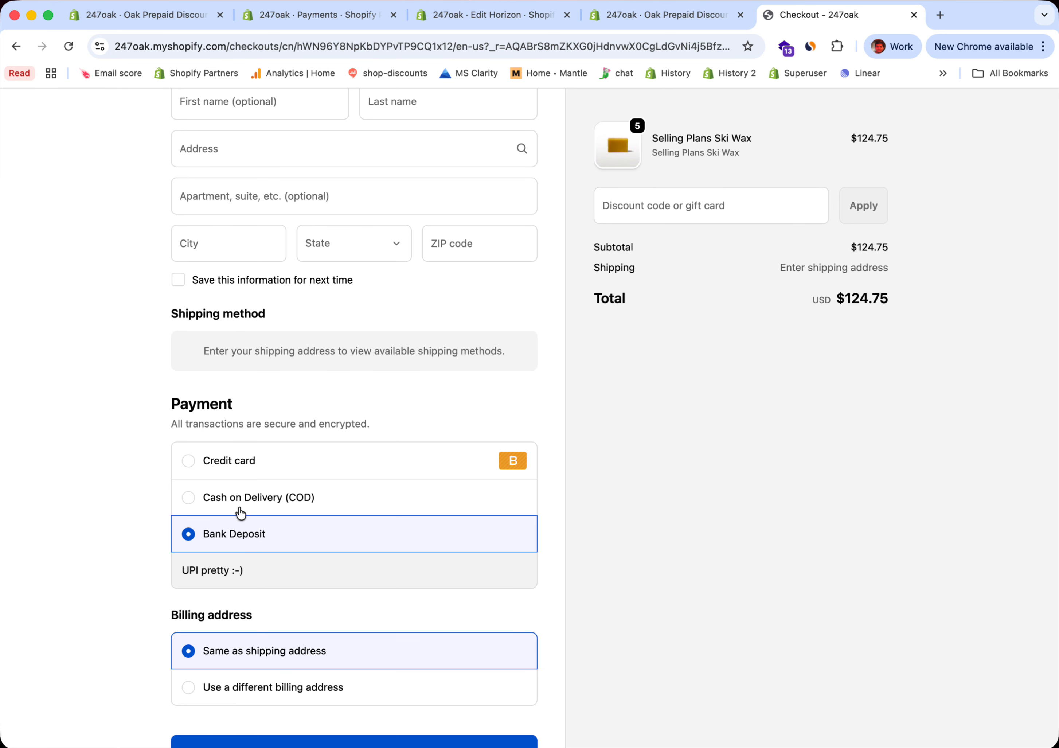
pyautogui.click(230, 512)
pyautogui.scroll(2, 233, 375)
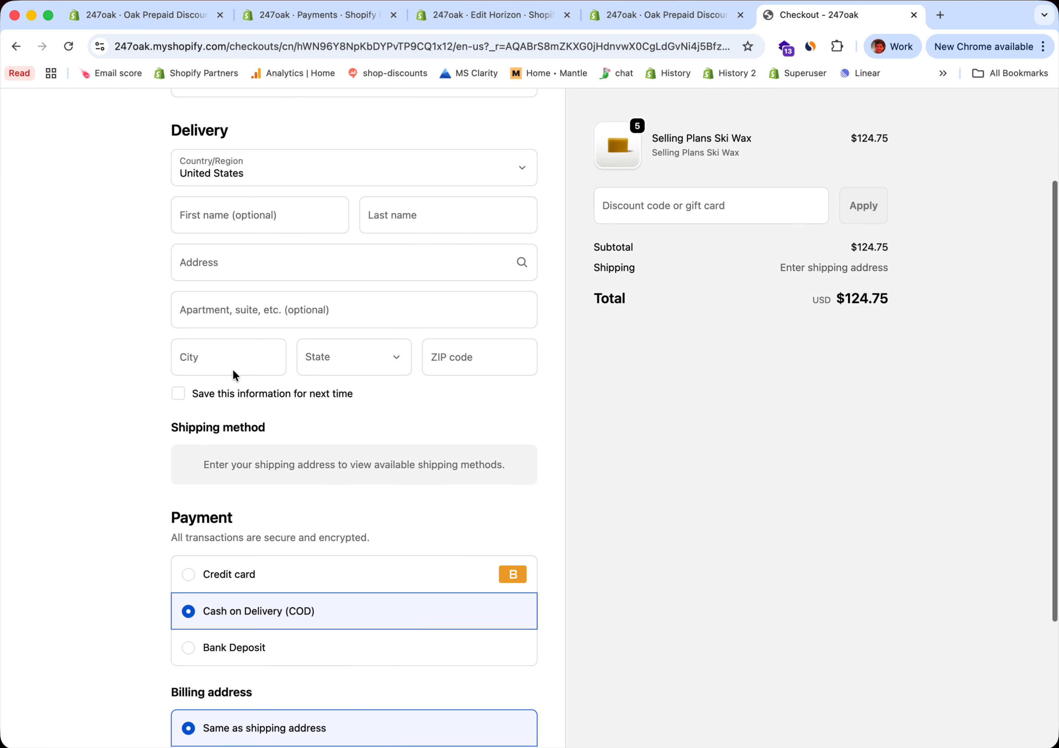
pyautogui.press('super+space')
pyautogui.write('screenshot')
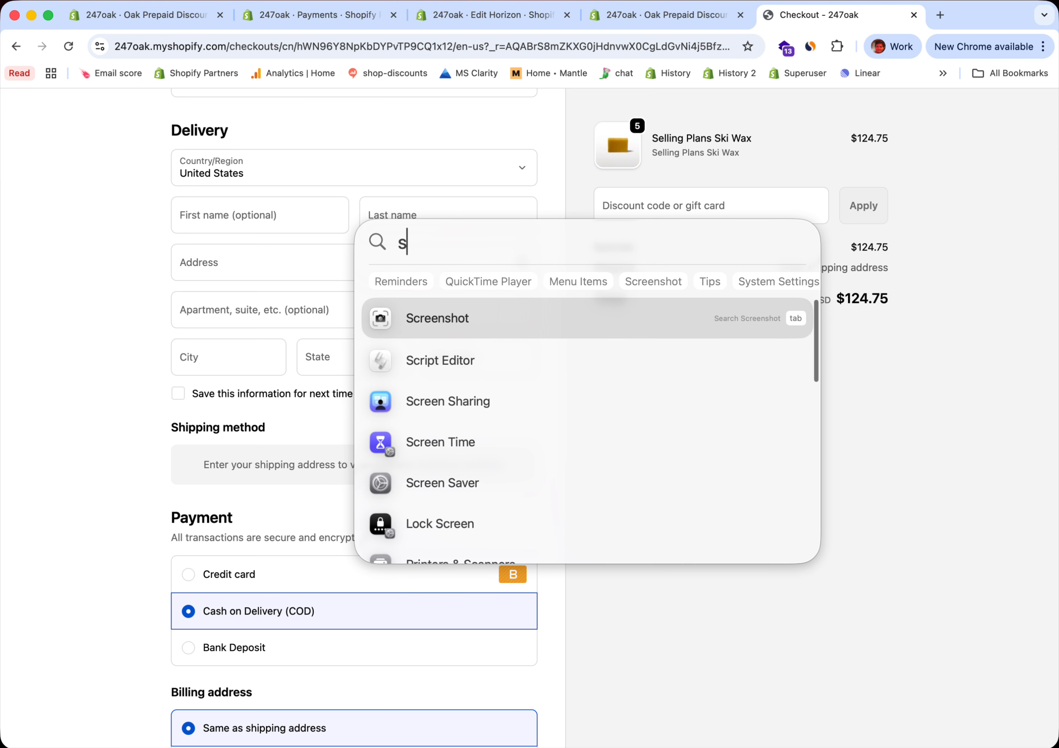
pyautogui.press('Escape')
pyautogui.press('Escape')
pyautogui.click(204, 13)
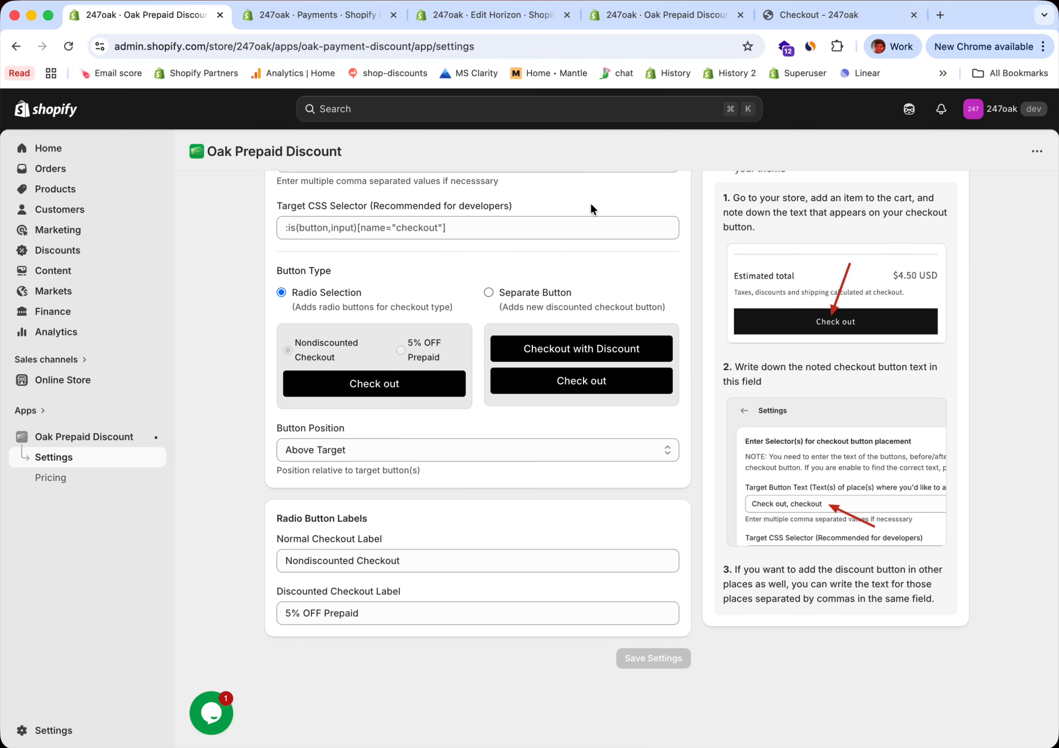
pyautogui.press('super+space')
pyautogui.write('cre')
pyautogui.press('BackSpace')
pyautogui.press('BackSpace')
pyautogui.write('scre')
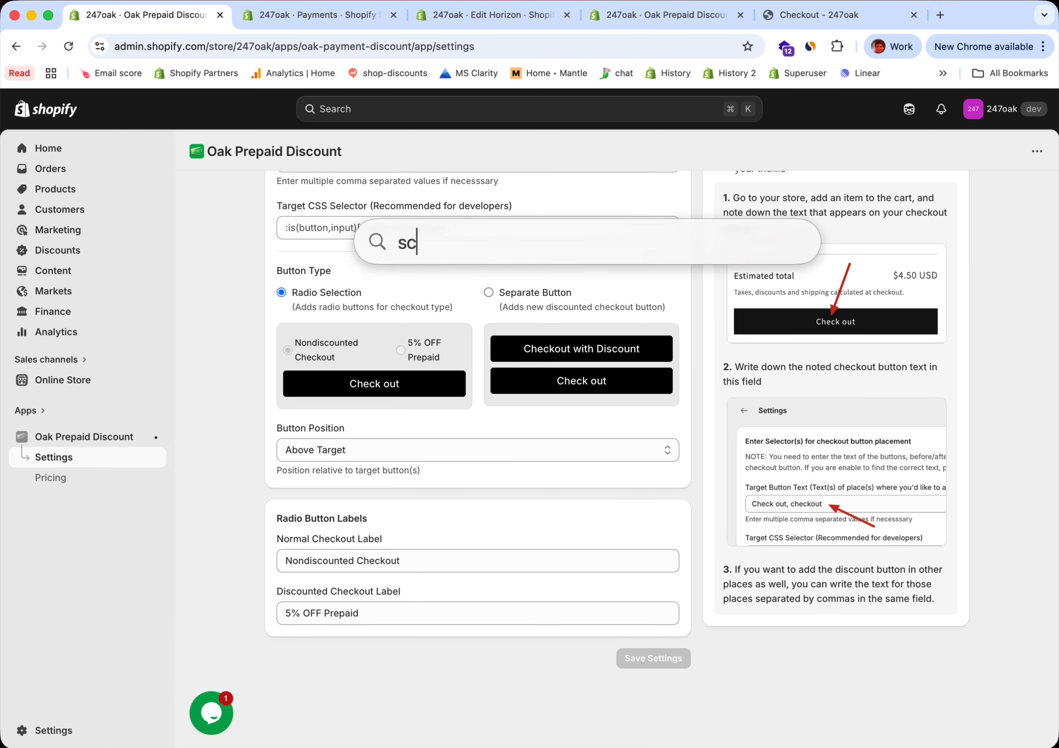
pyautogui.press('Return')
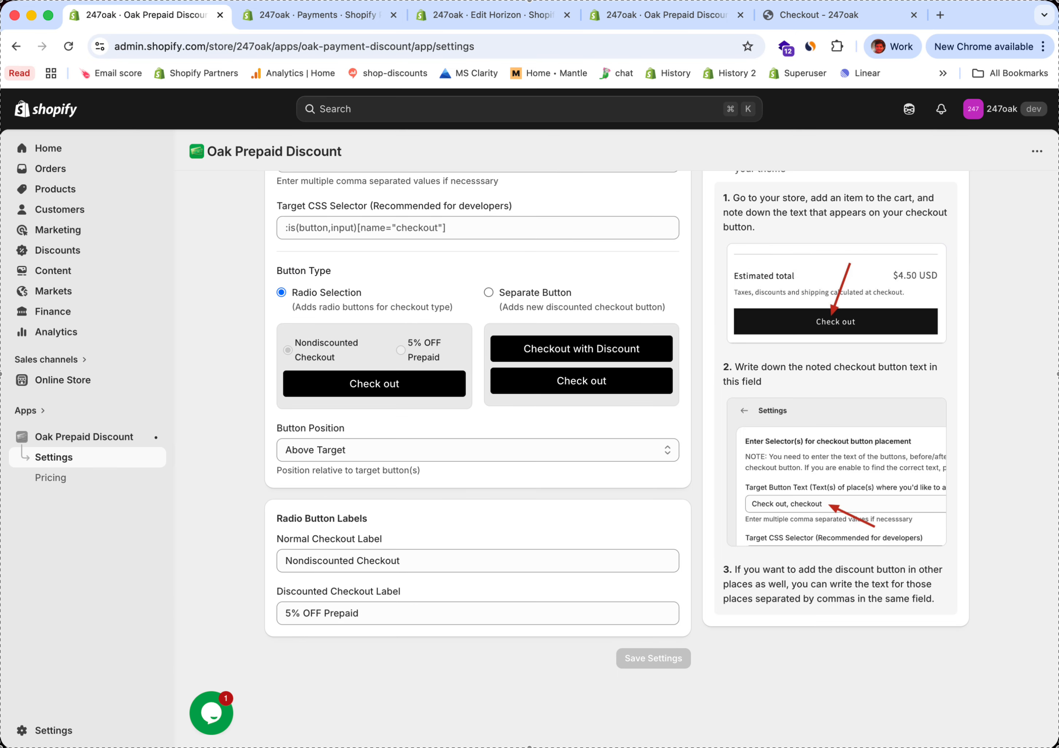